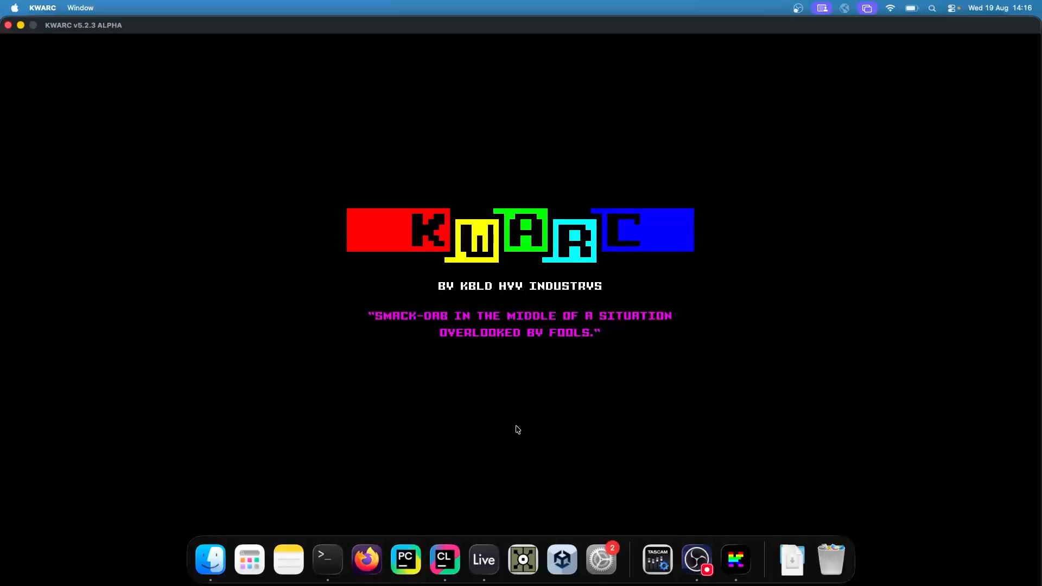
Switch to Ableton Live and review the KWARC input and output ports in the Tempo & MIDI settings, plus the external sync option.
click(478, 574)
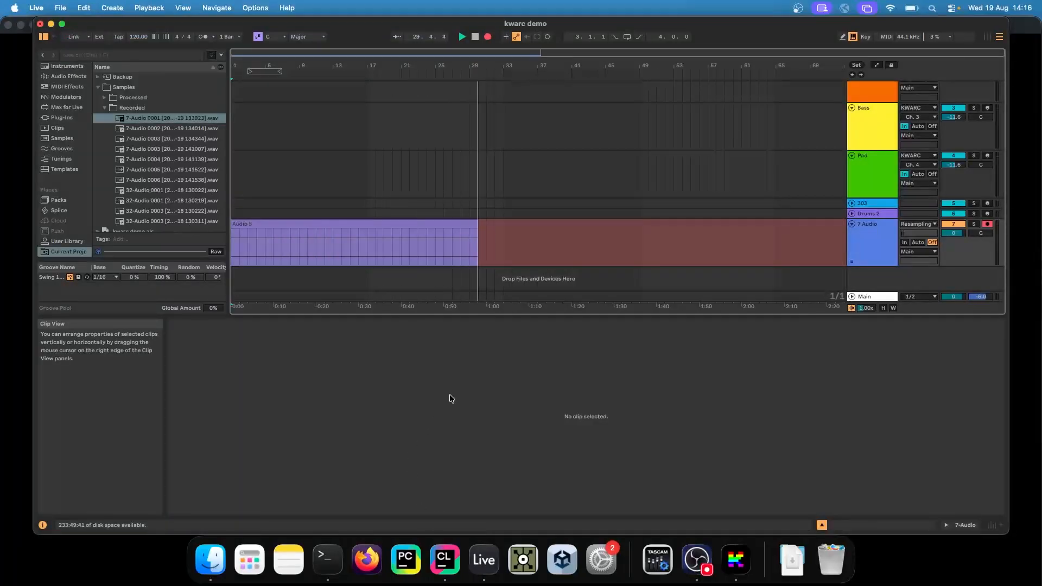
key(super+comma)
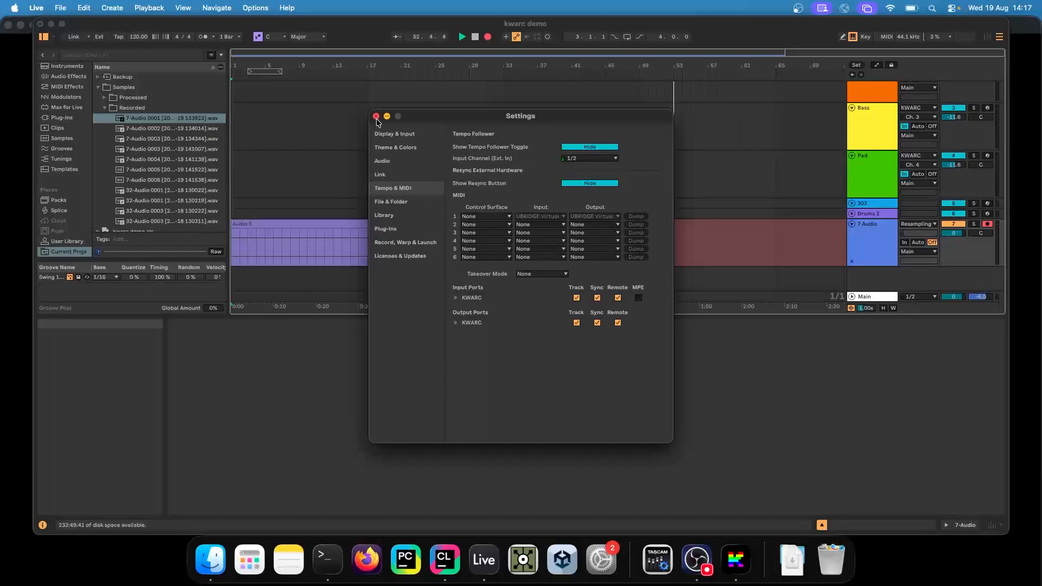
click(377, 118)
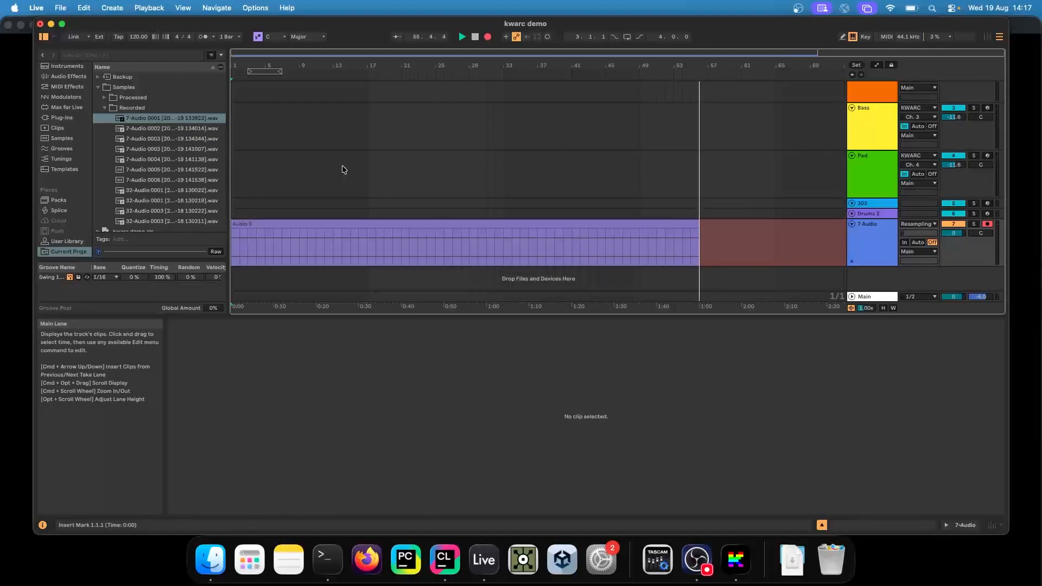
click(100, 39)
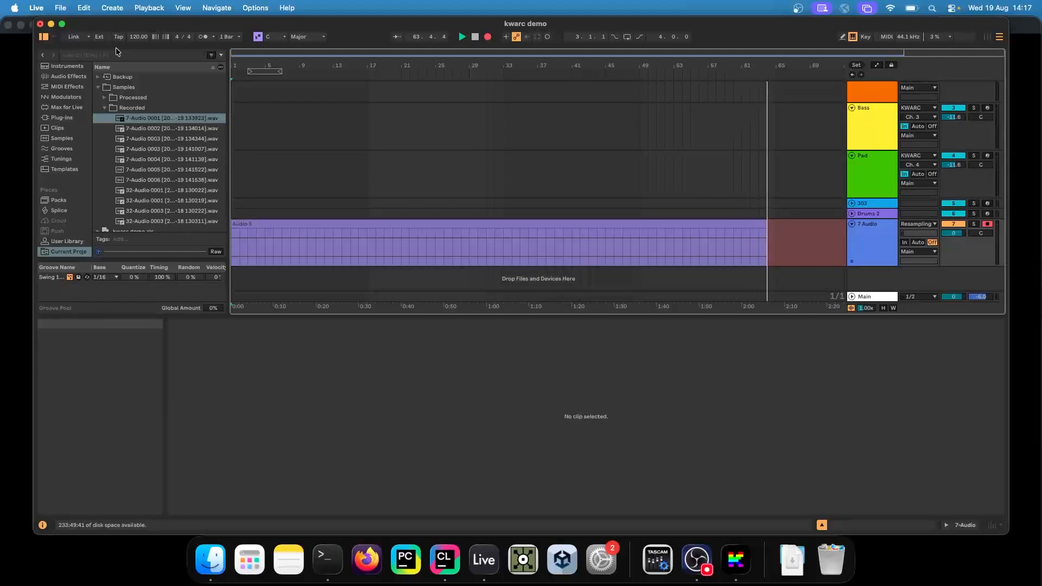
Switch to KWARC, make it full screen and proceed past the title screen to the main workspace.
click(696, 568)
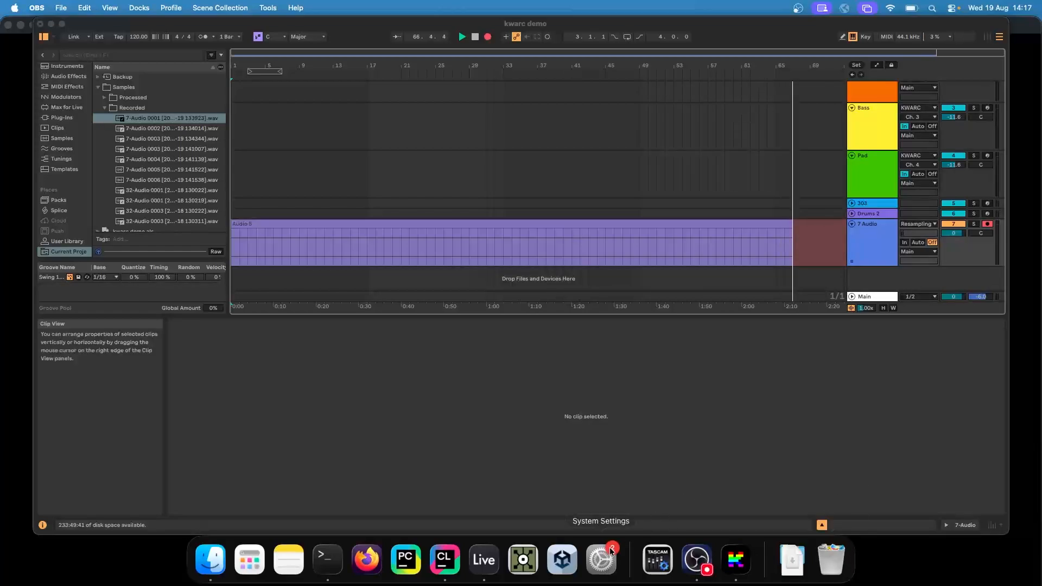
click(735, 560)
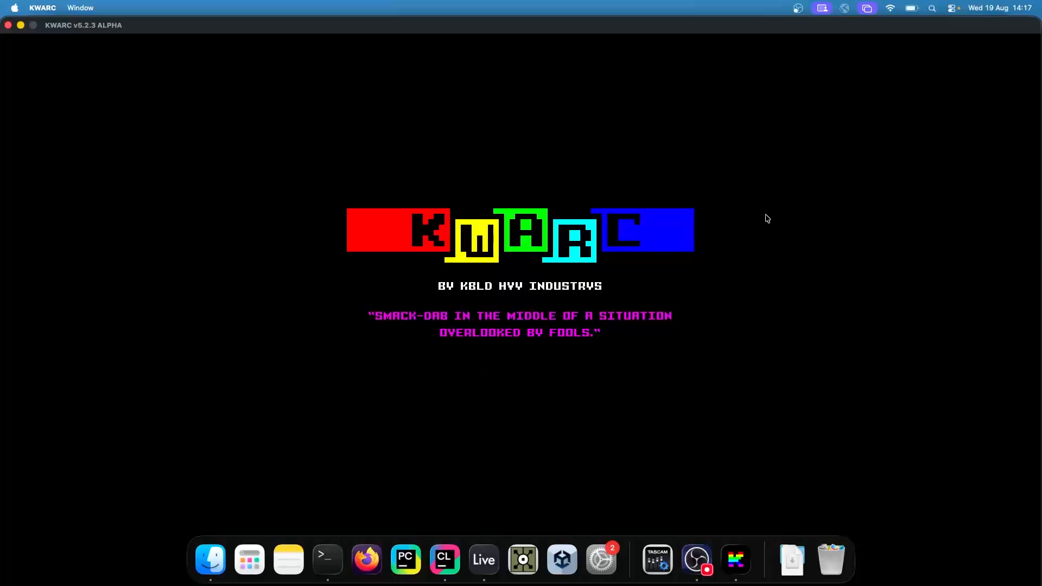
key(super+f)
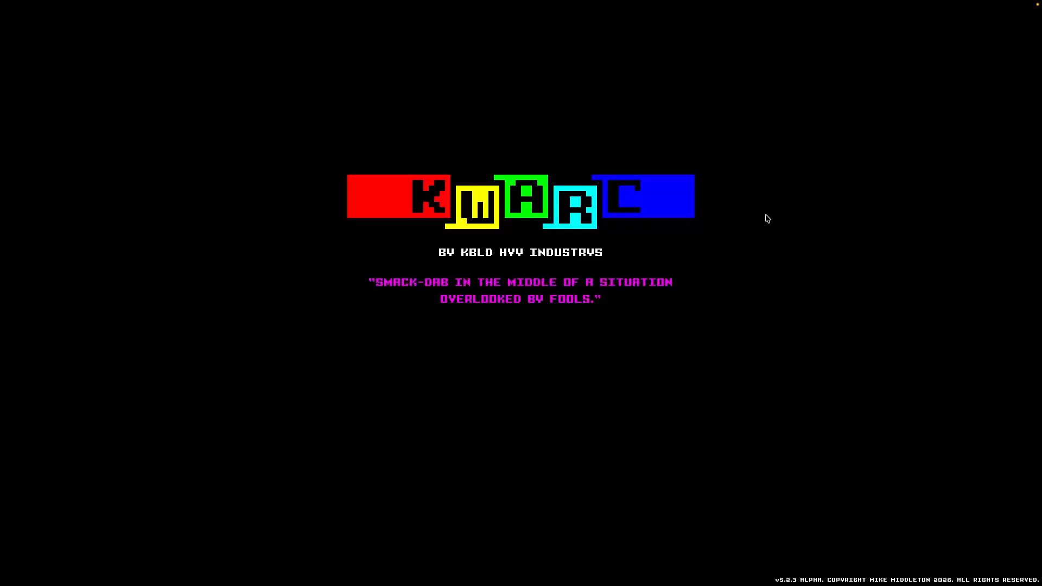
key(Return)
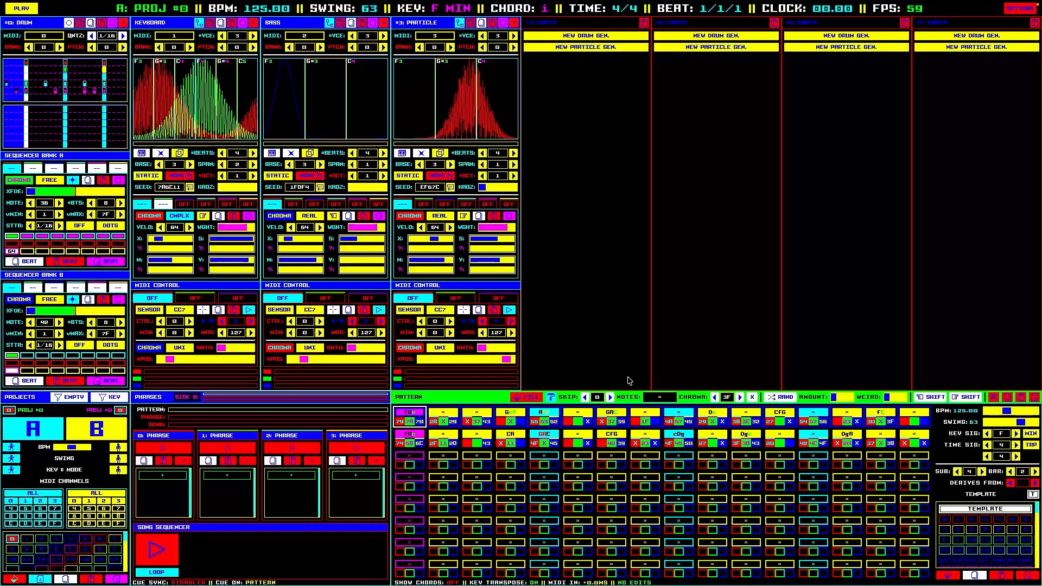
Play the template pattern and examine the drum part's step sequencer in its detailed view.
click(192, 498)
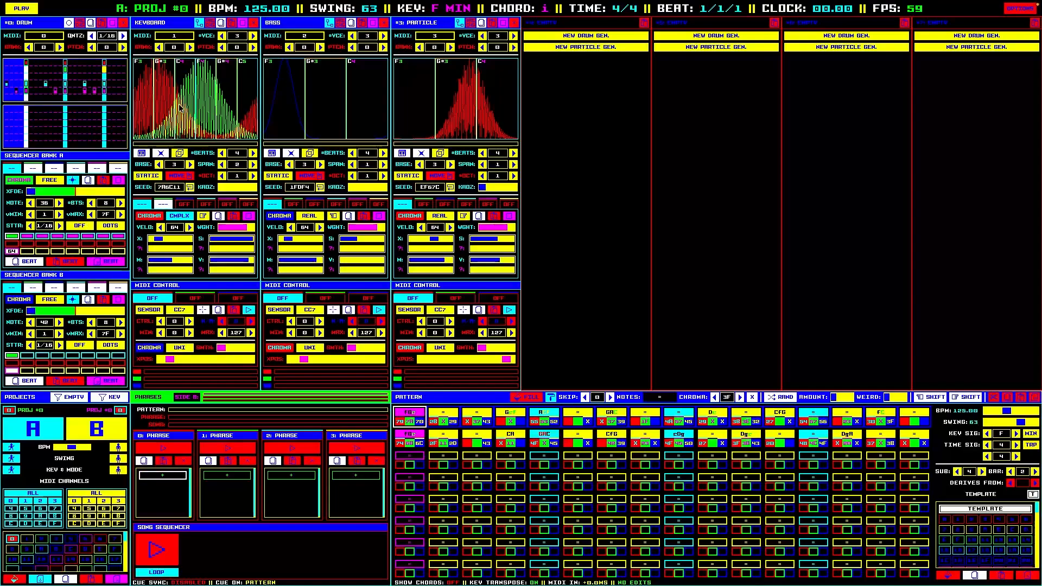
key(space)
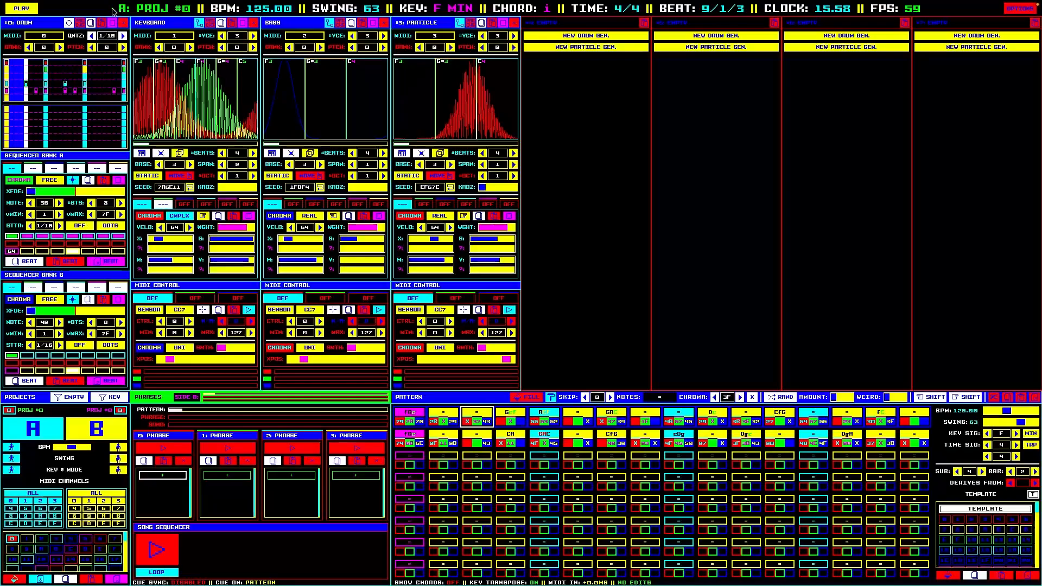
click(47, 28)
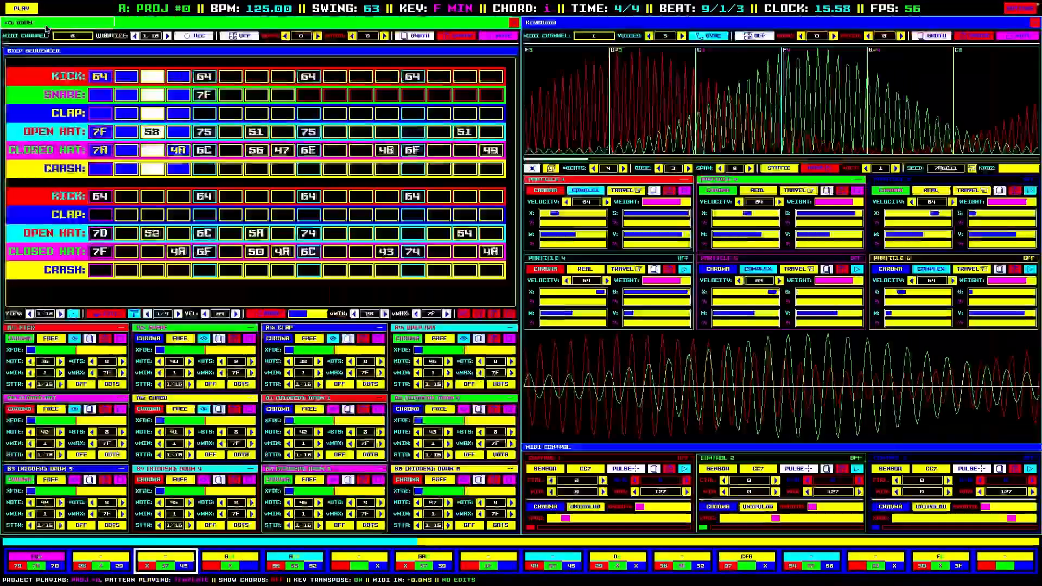
click(48, 27)
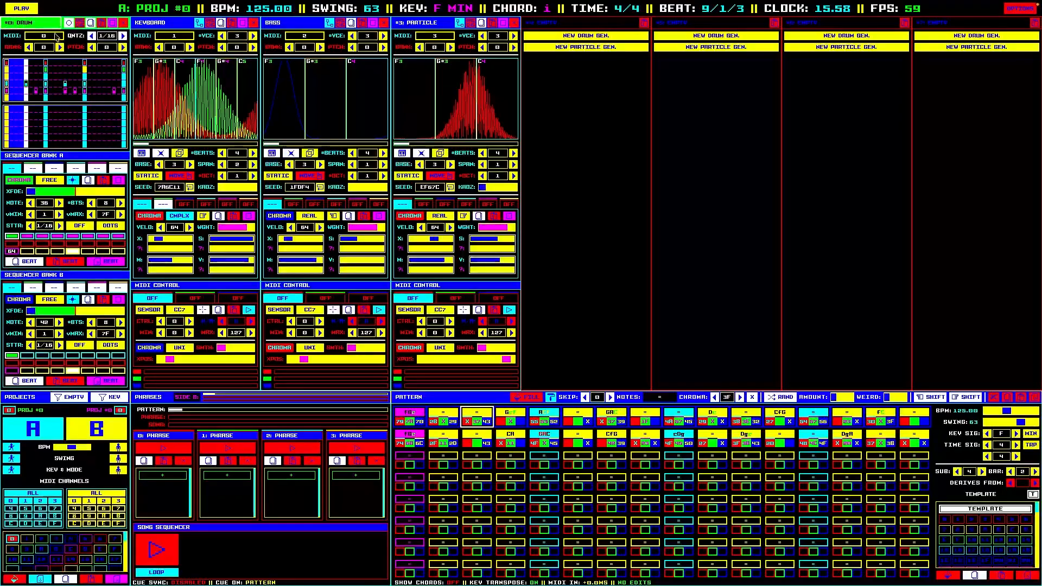
click(48, 26)
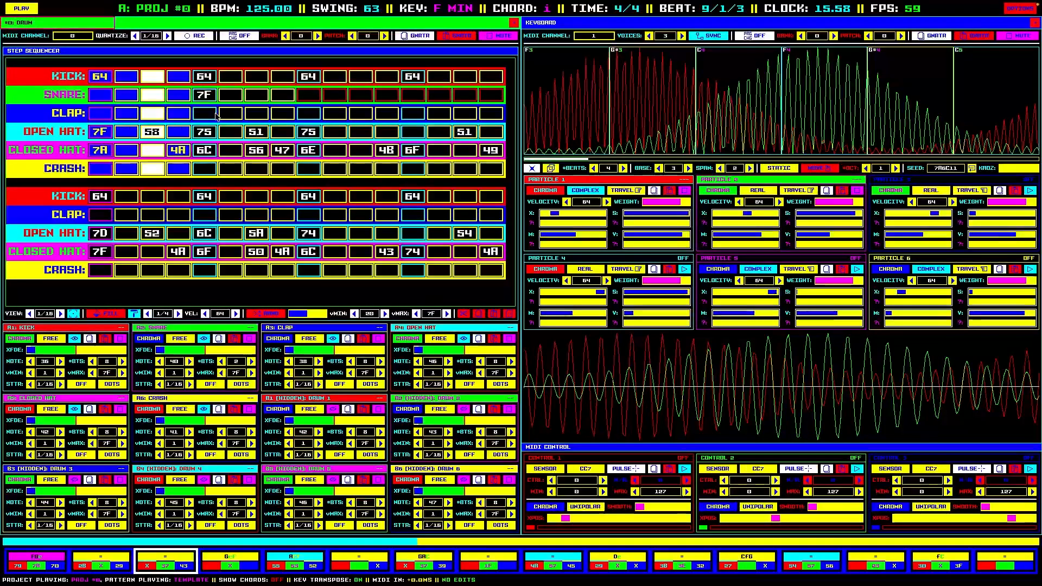
key(space)
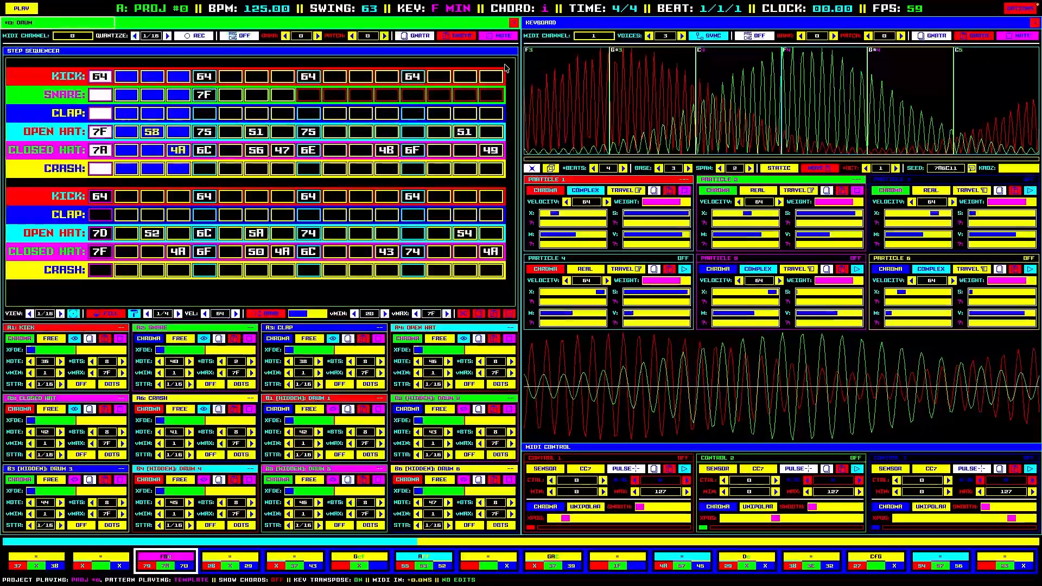
Mute the keyboard, bass and particle parts from the overview and play the drum part on its own.
key(Escape)
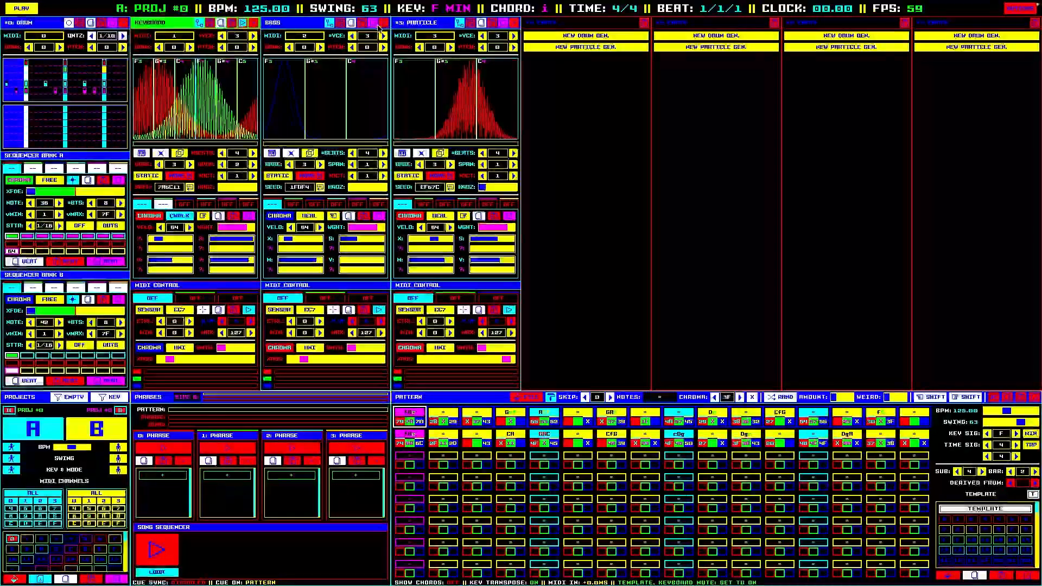
click(374, 23)
click(502, 22)
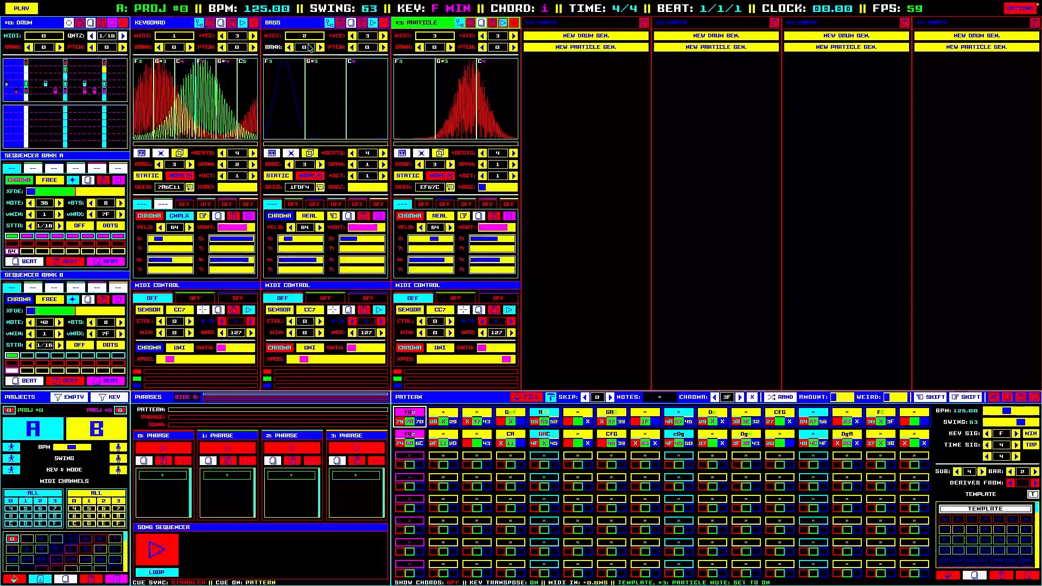
key(Tab)
key(space)
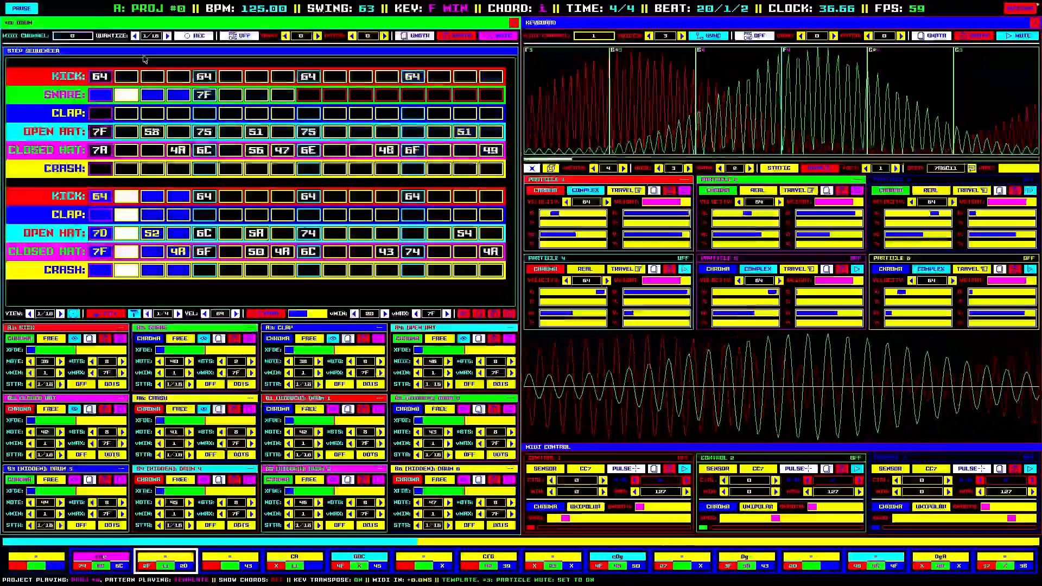
key(Escape)
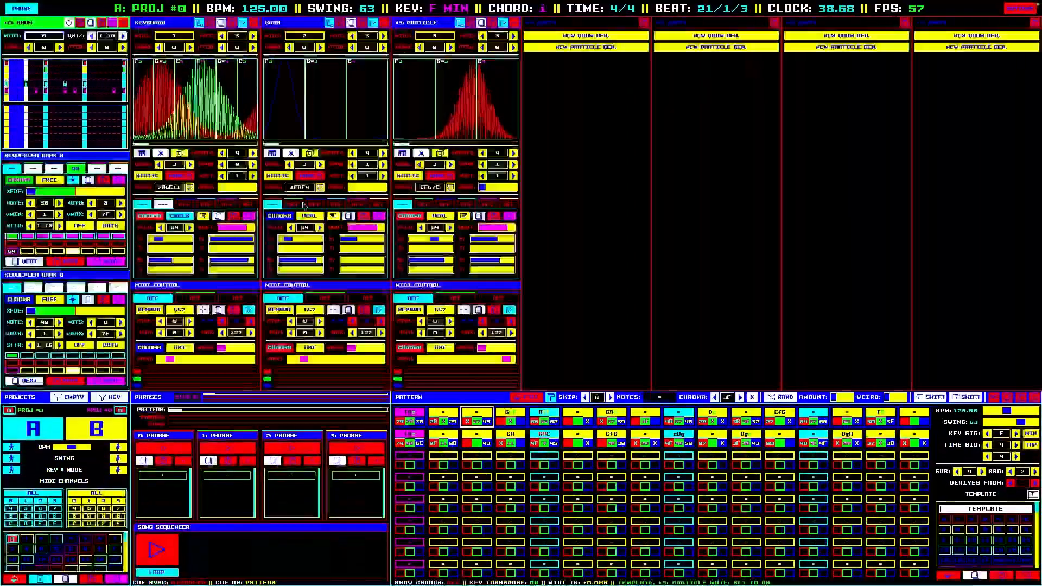
key(space)
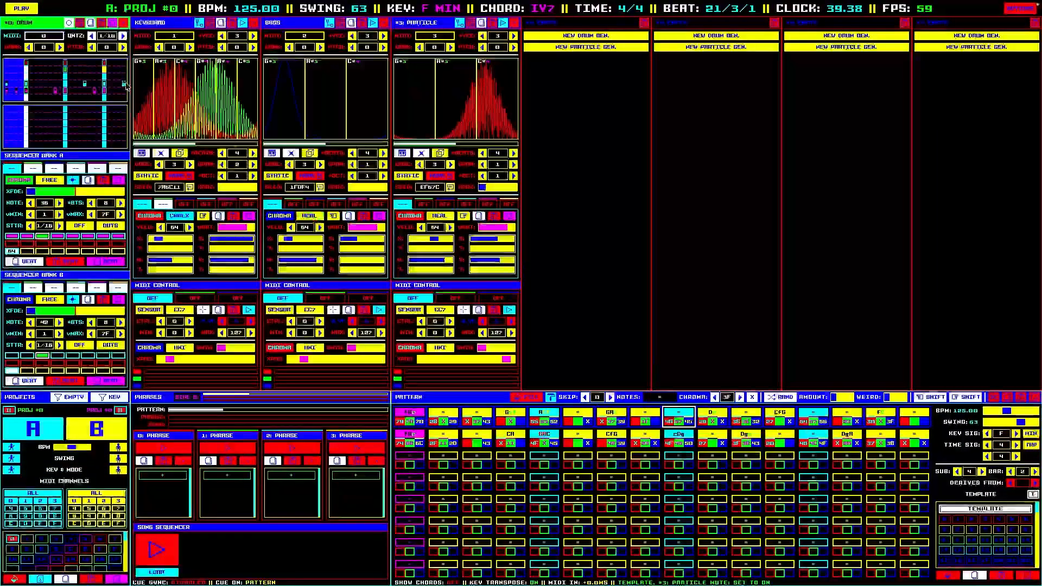
Mute the drum part, unmute the keyboard part, and open the keyboard's detailed view with the pattern rewound.
click(112, 22)
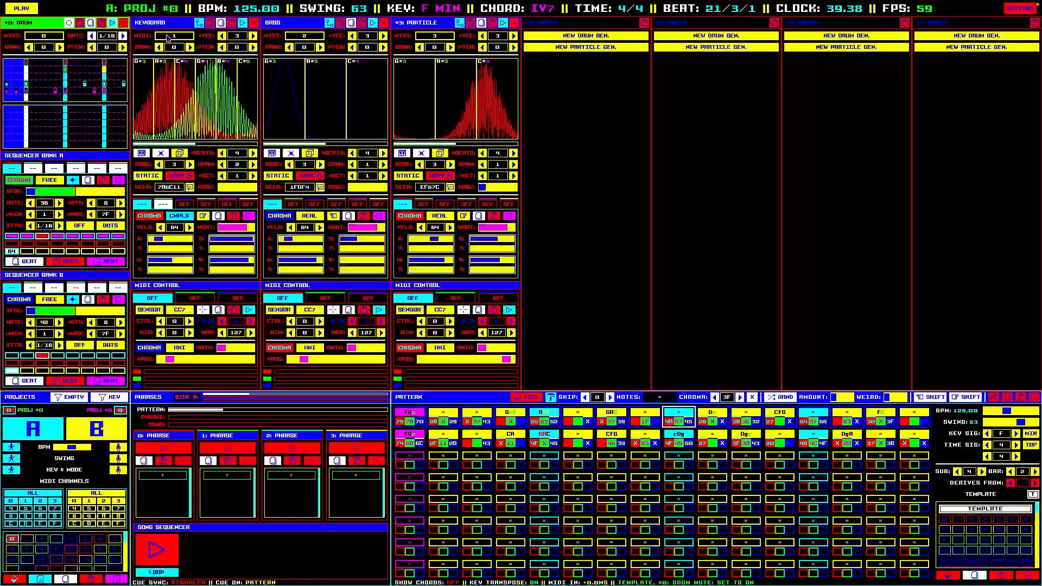
key(Return)
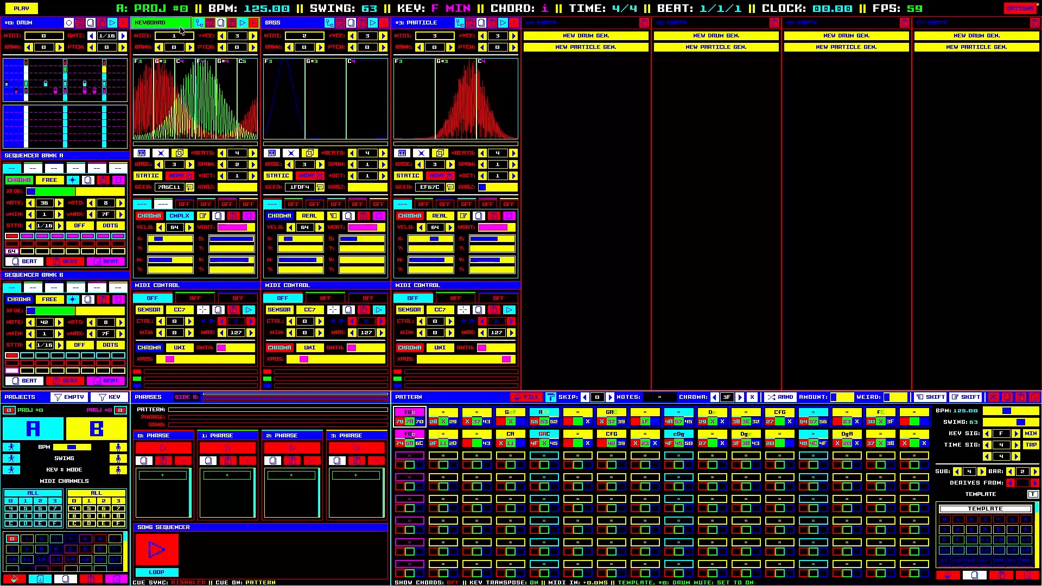
click(244, 24)
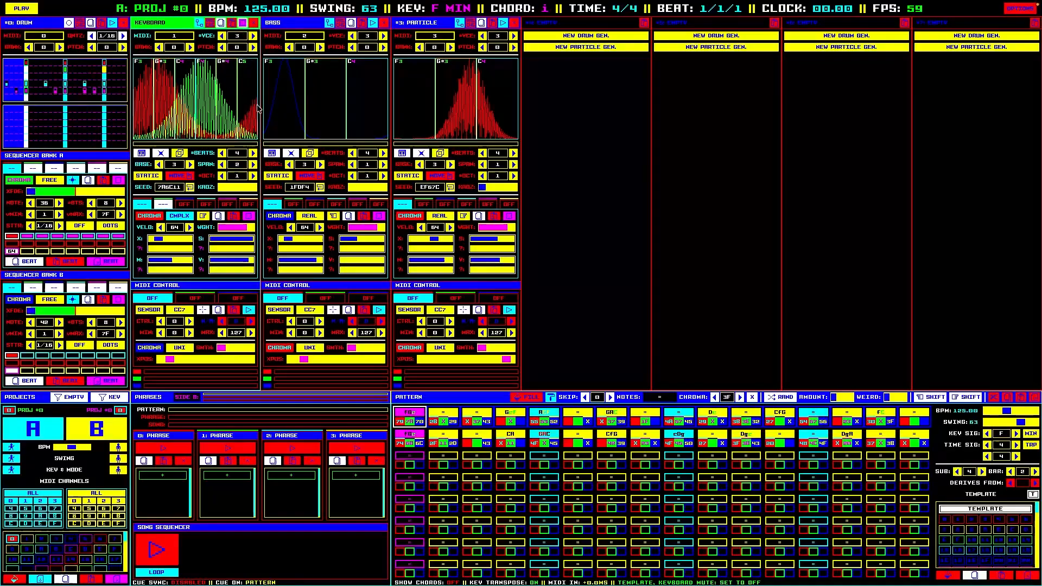
click(174, 25)
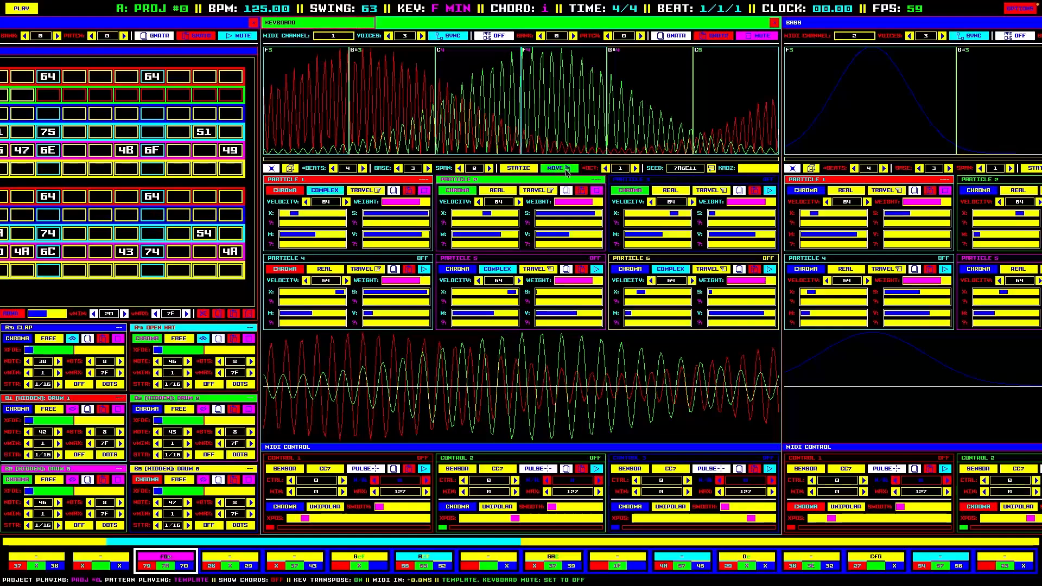
Turn off the keyboard's particle 2 and move particle 1's X position to 1.01.
click(596, 192)
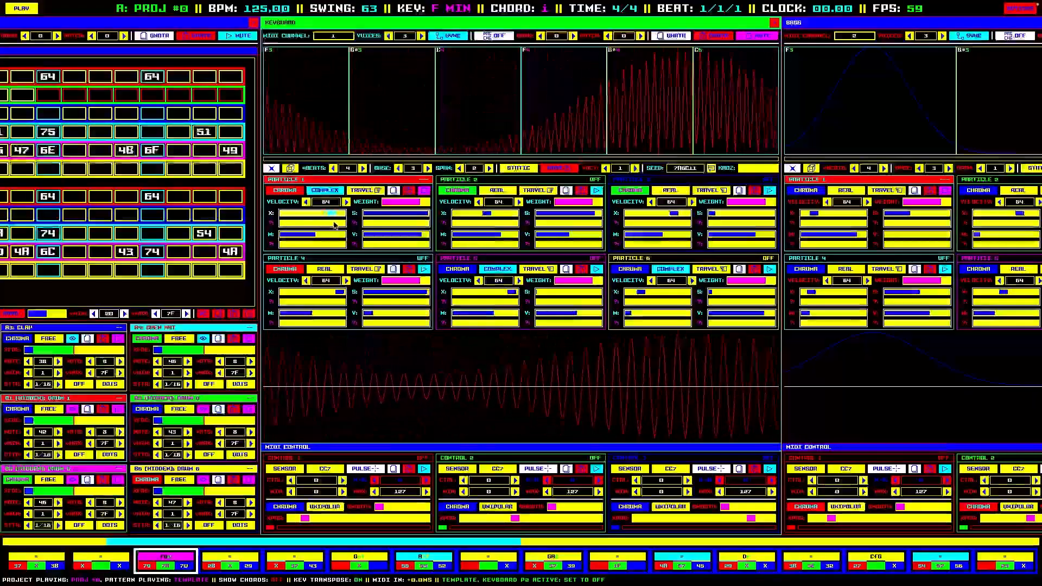
drag(327, 225, 312, 227)
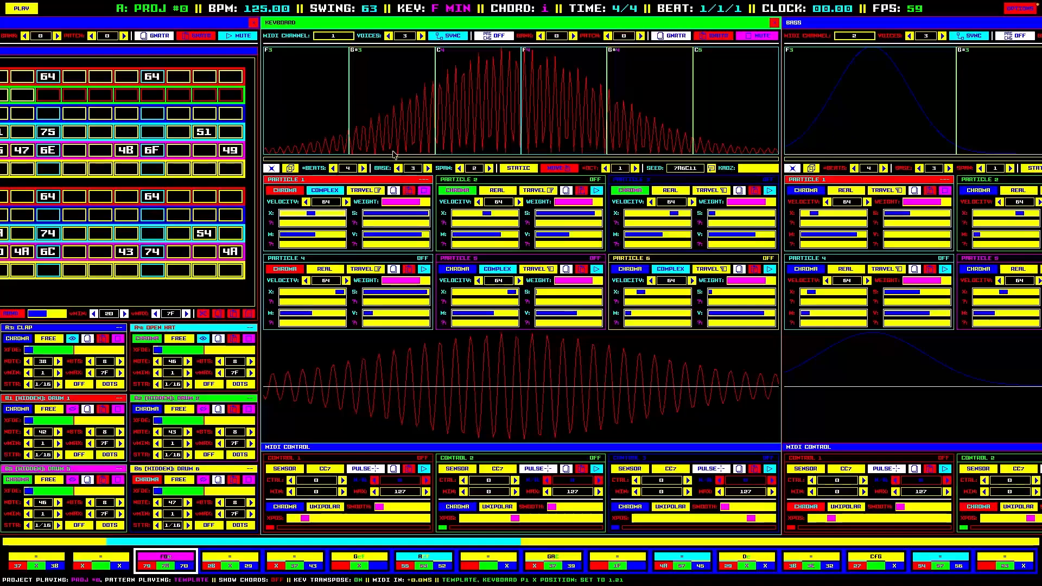
Audition the keyboard's particle 1 on its own, shifting its X position to 0.47 between playback passes.
key(space)
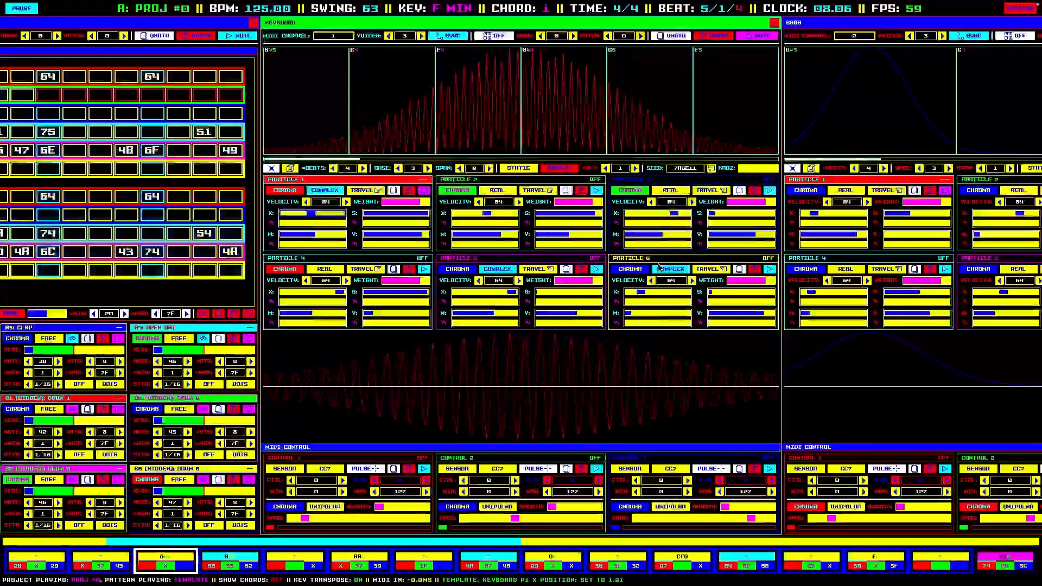
key(space)
key(Return)
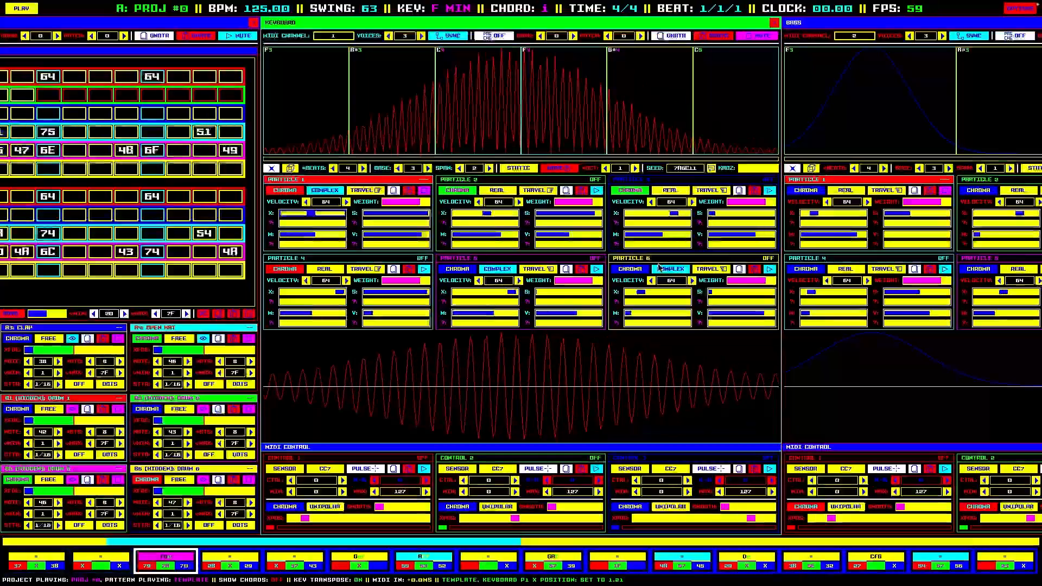
key(space)
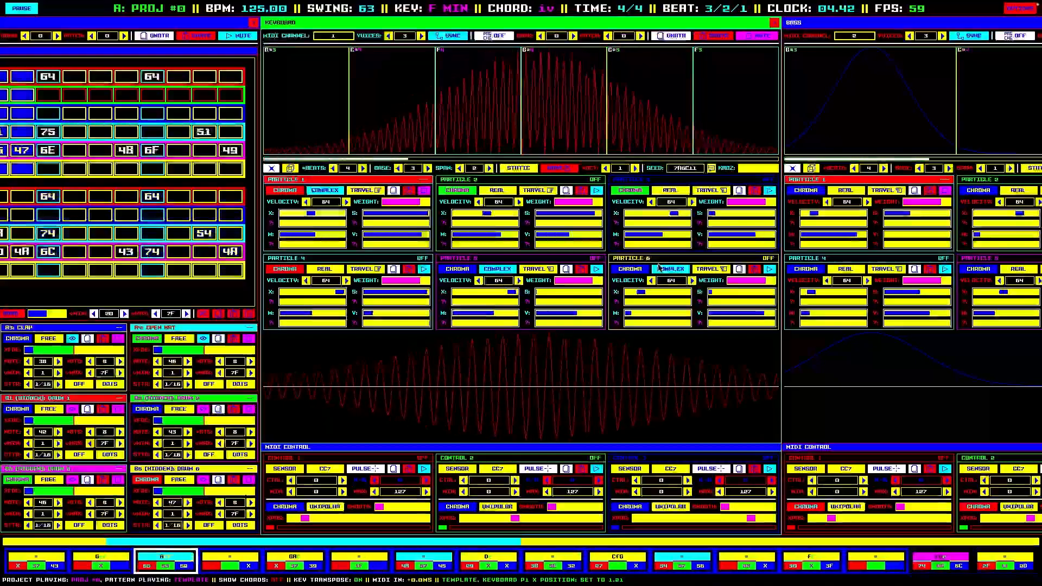
key(space)
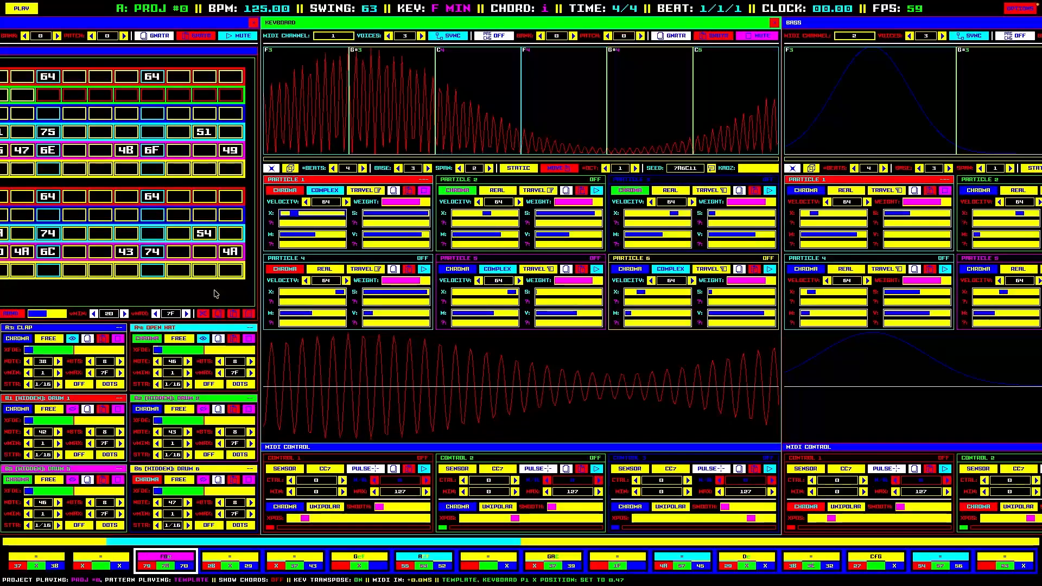
key(space)
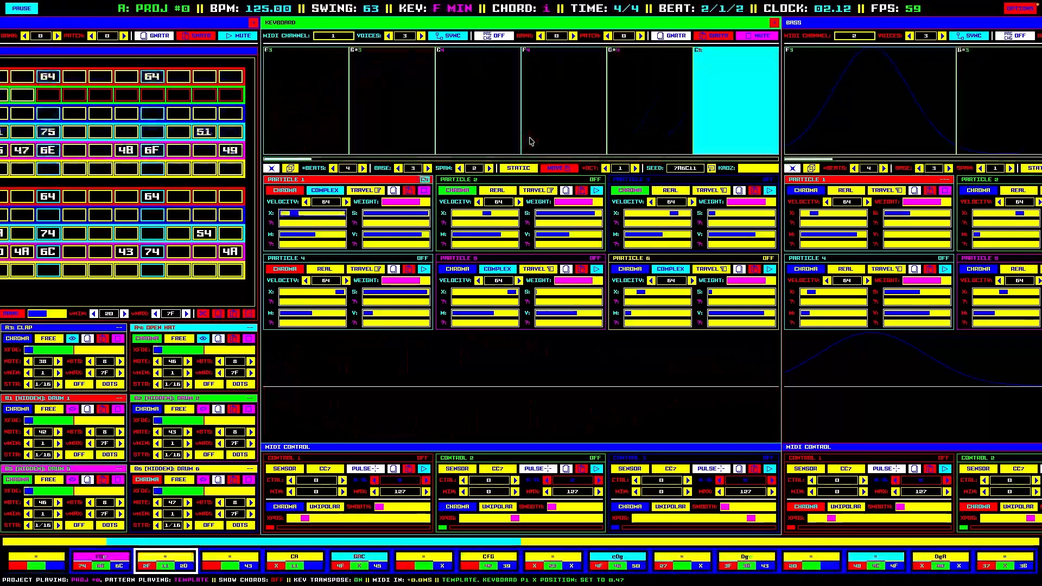
key(space)
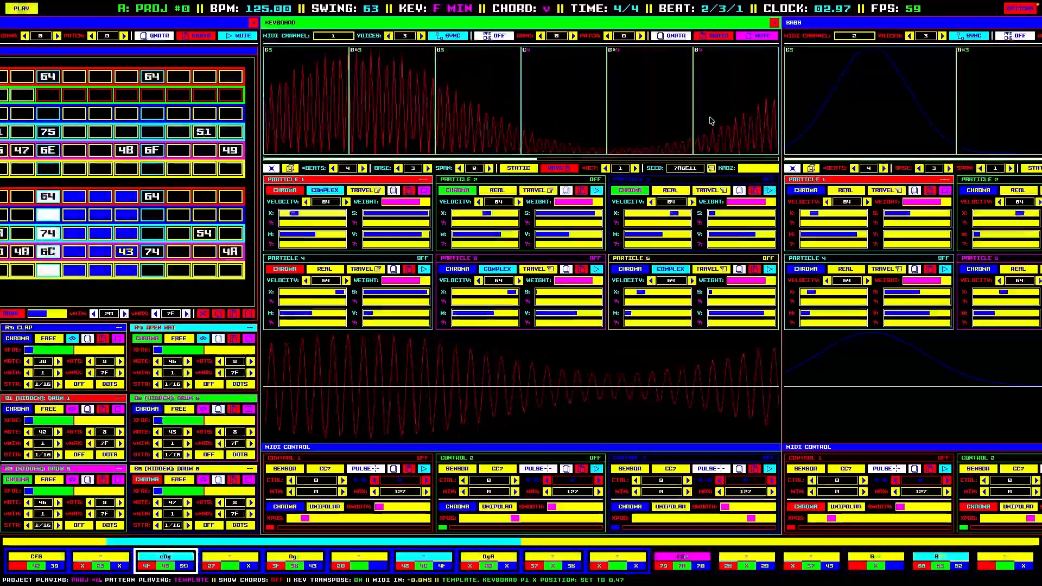
Reactivate the keyboard's particle 2 for another playback pass and set particle 1's X position to 0.55.
click(597, 191)
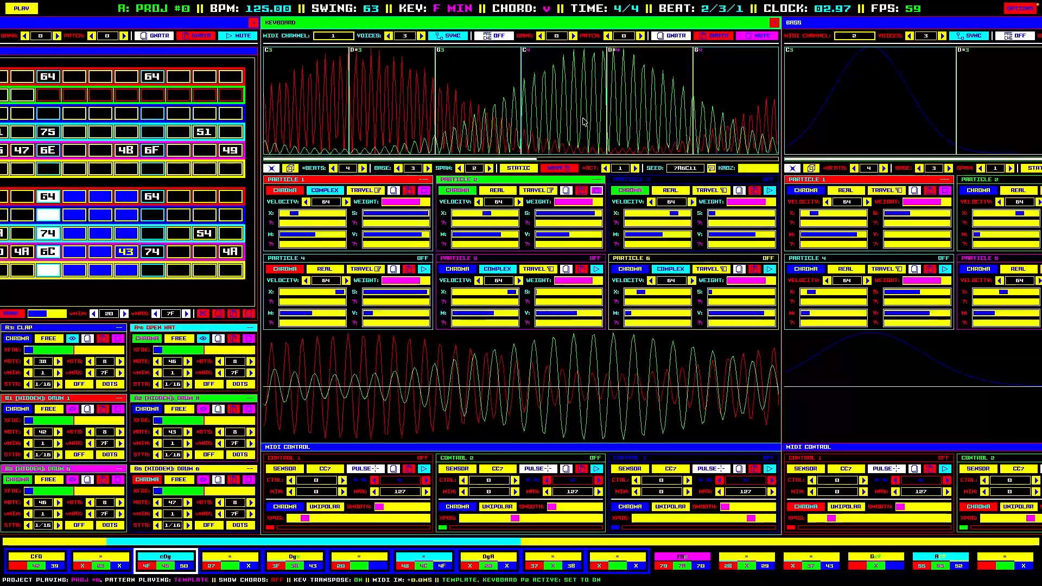
key(space)
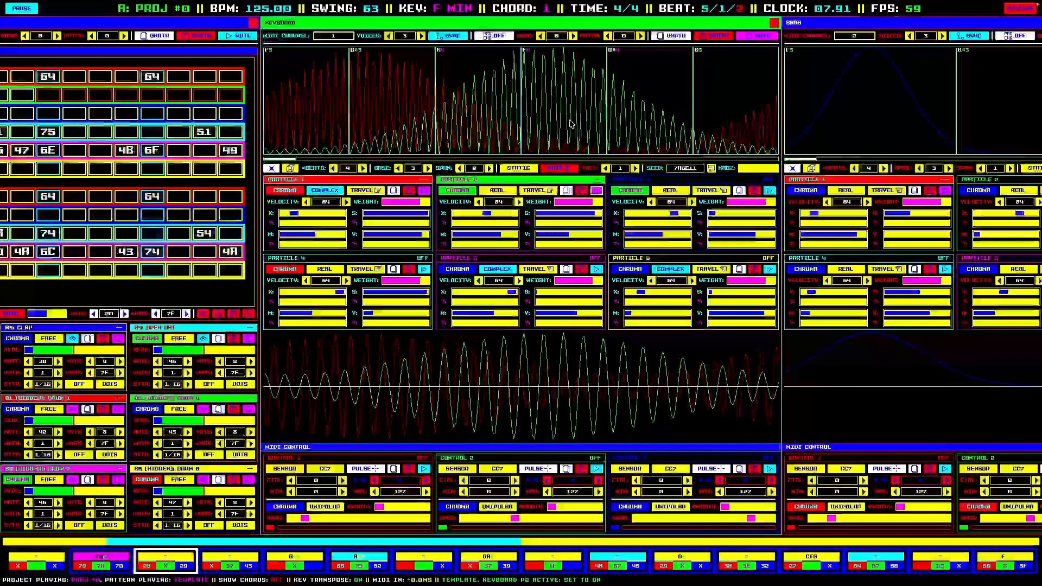
key(space)
key(Return)
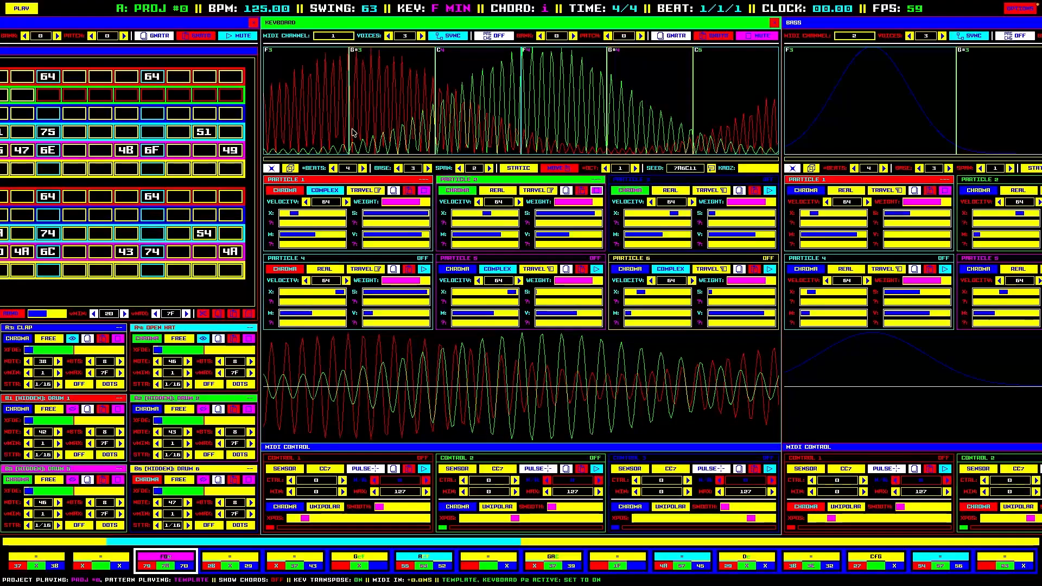
click(297, 219)
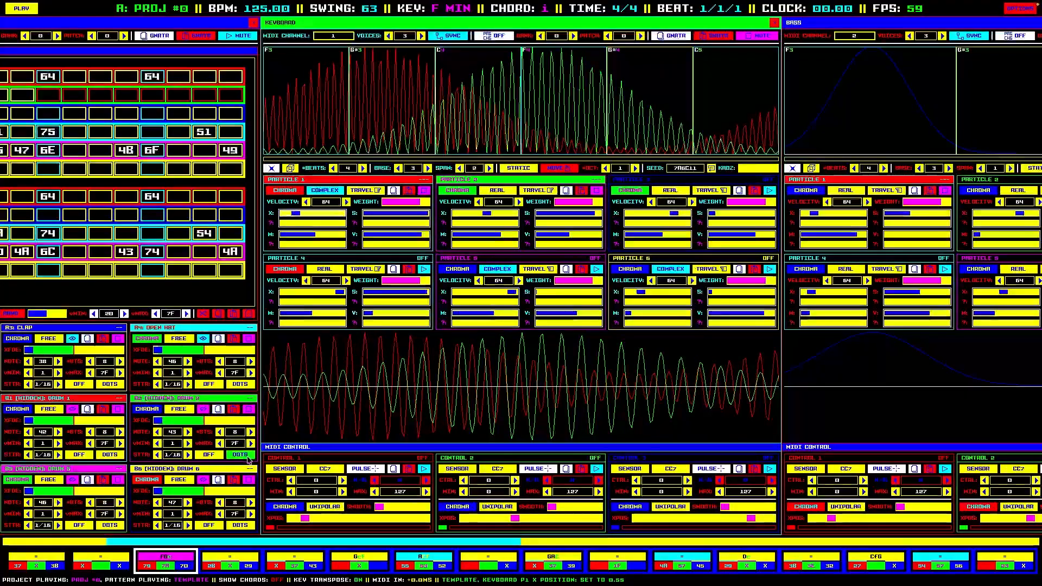
Set the keyboard's particle 2 X position to 1.51.
click(486, 215)
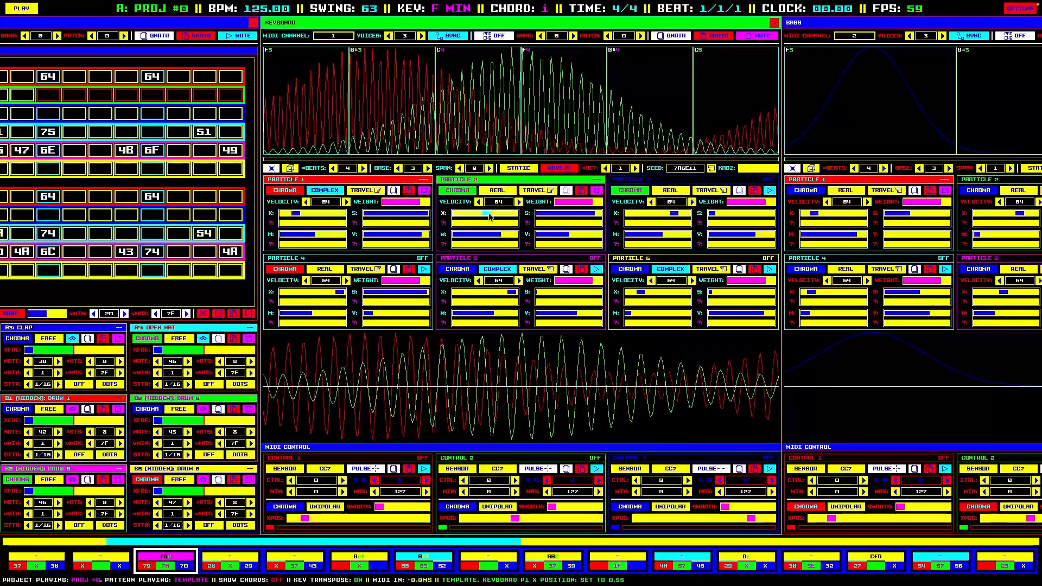
drag(485, 215, 492, 215)
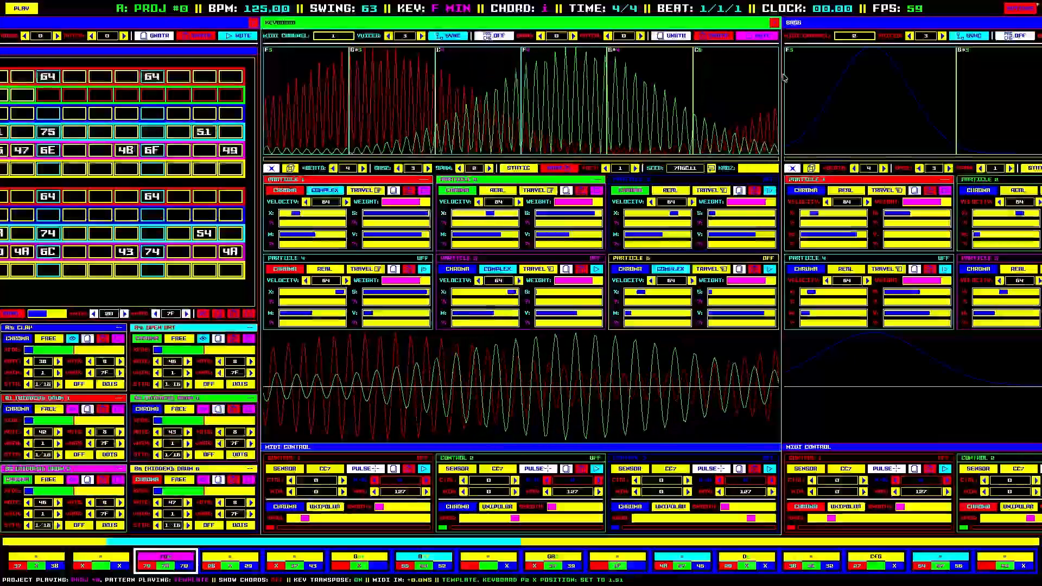
Play the pattern and unmute the bass part while it runs.
scroll(783, 74, right, 1)
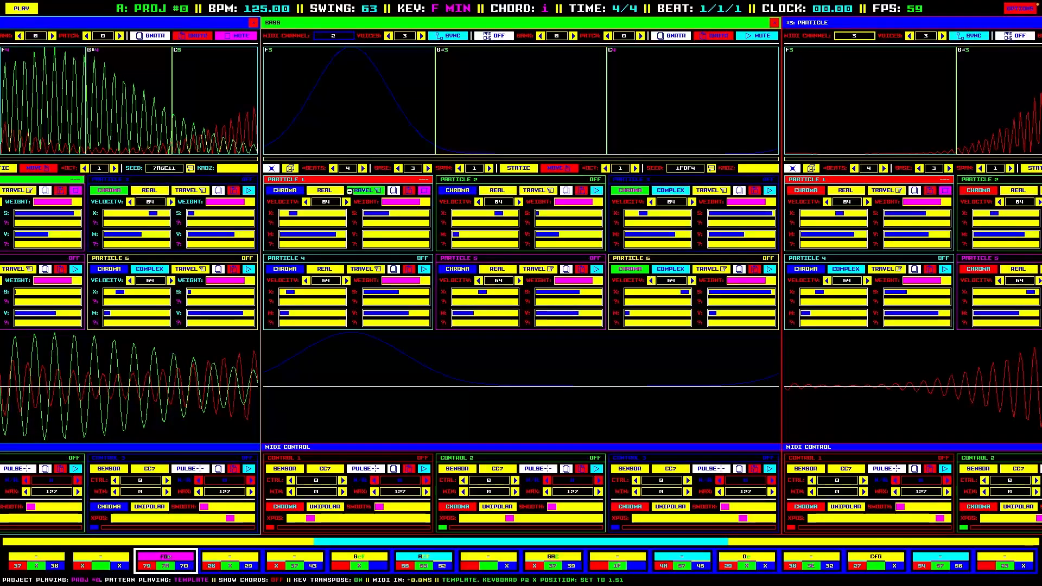
key(space)
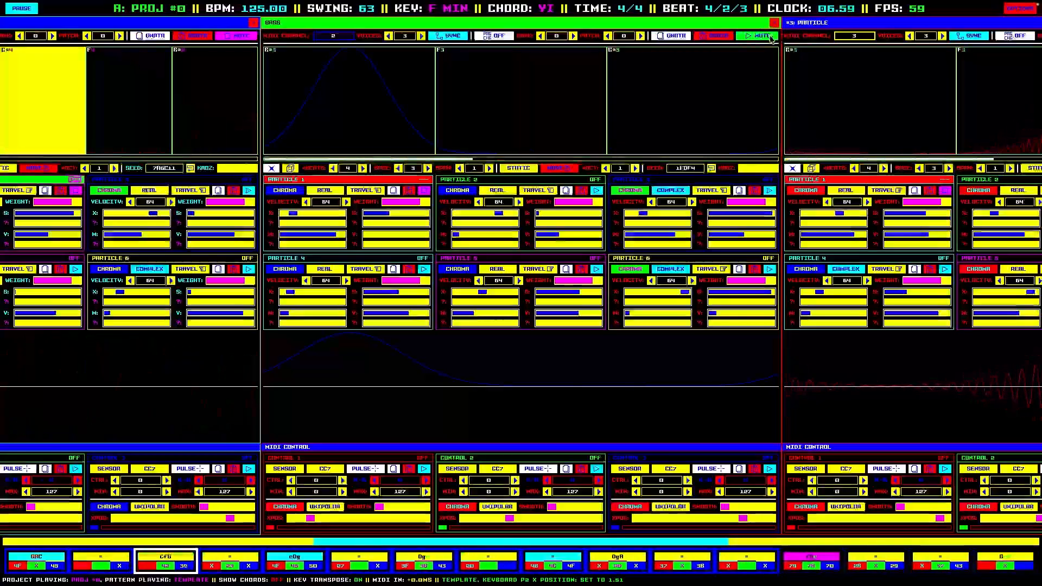
click(772, 37)
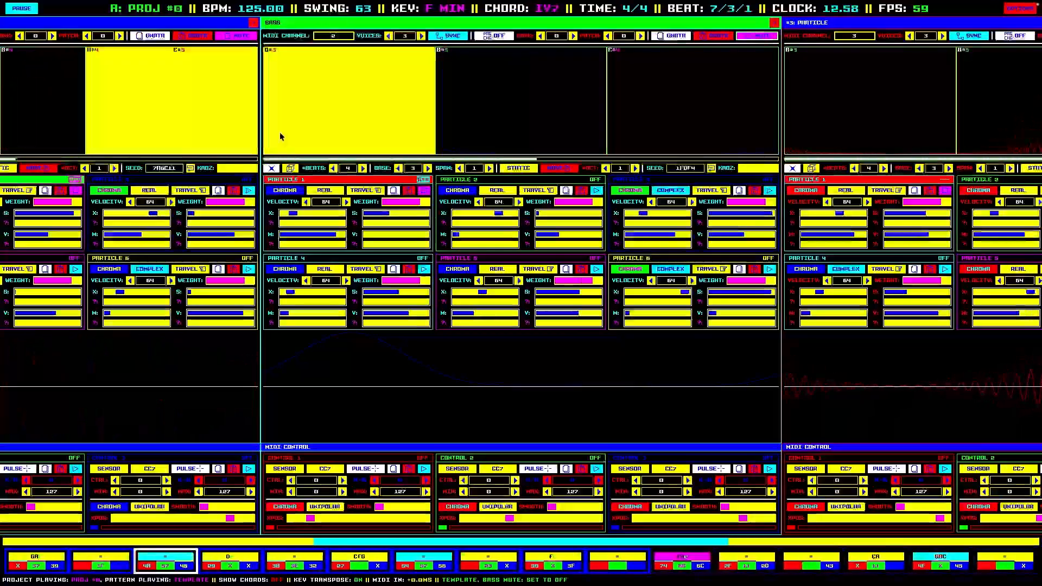
scroll(280, 133, left, 5)
scroll(280, 136, right, 3)
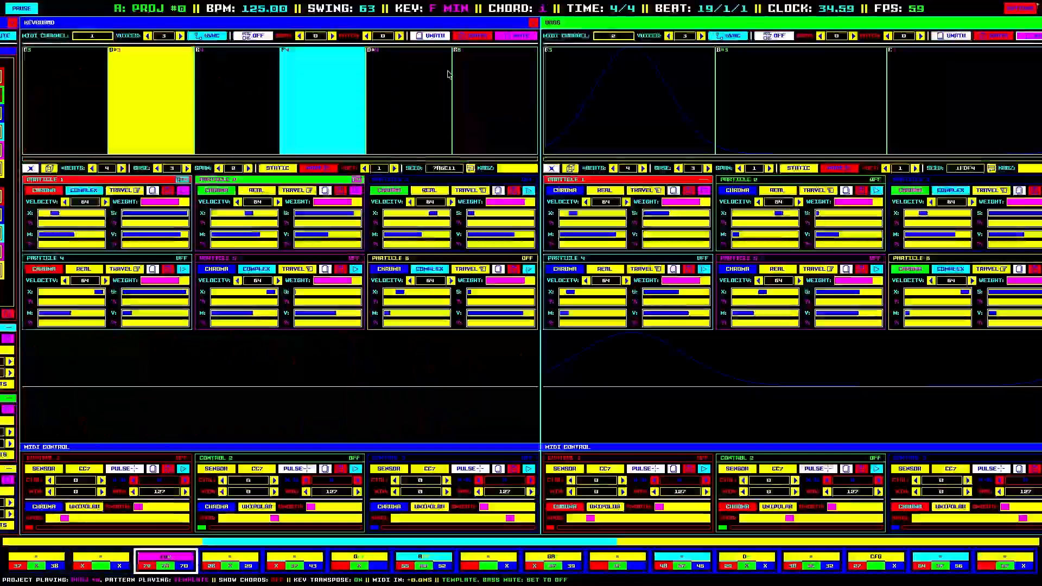
Leave the detailed part view, unmute the third particle part during playback, and stop the pattern.
click(263, 21)
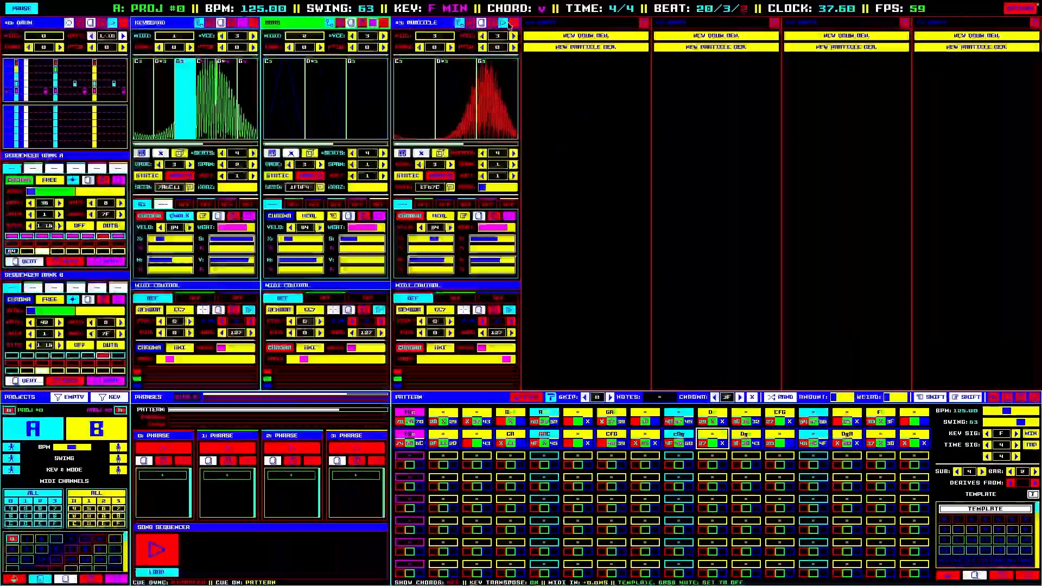
click(505, 23)
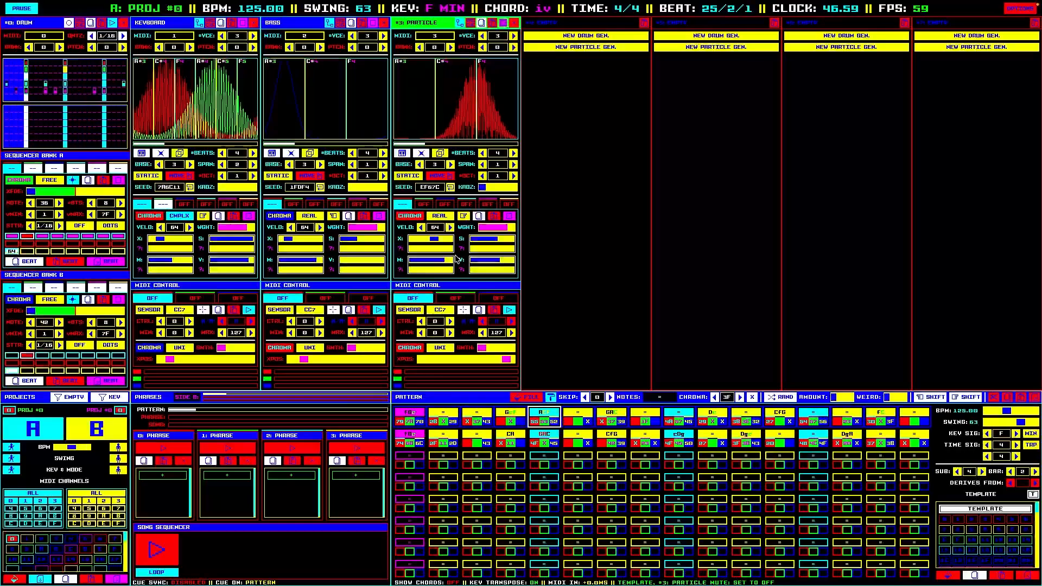
key(space)
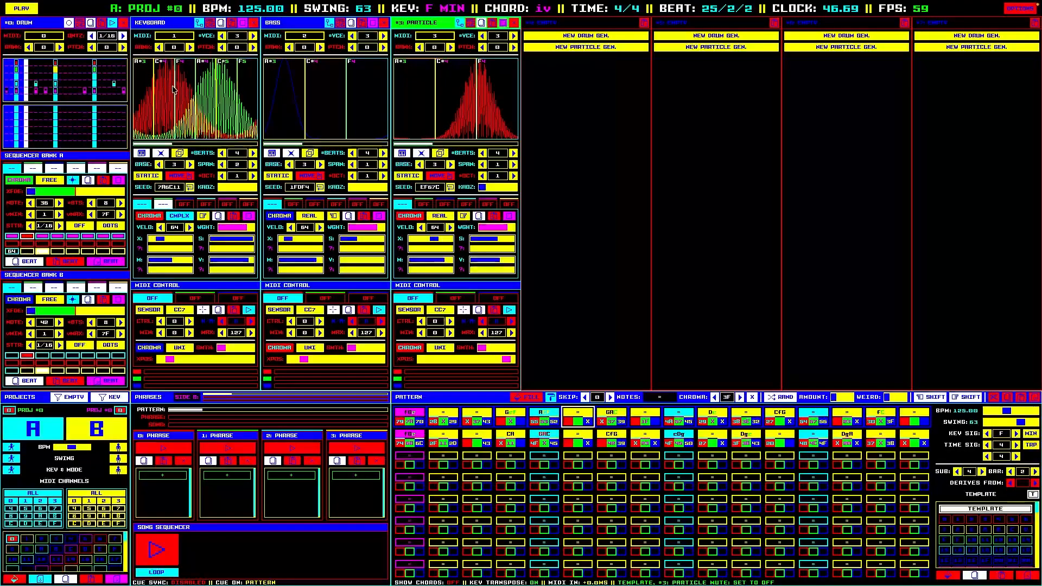
Open project #1 and try out notes on step 1 of its template pattern, clearing them again.
click(28, 540)
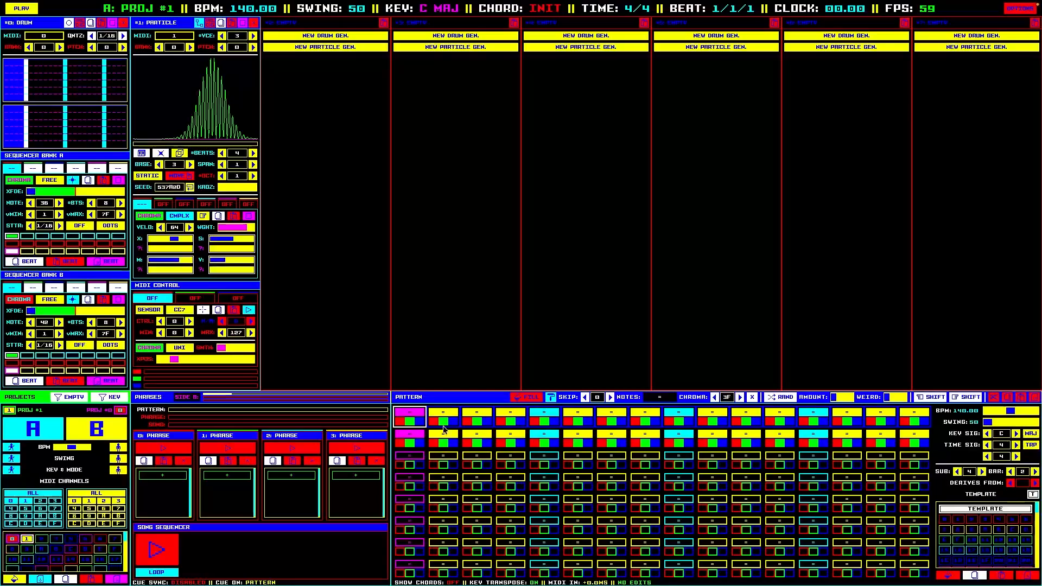
click(402, 418)
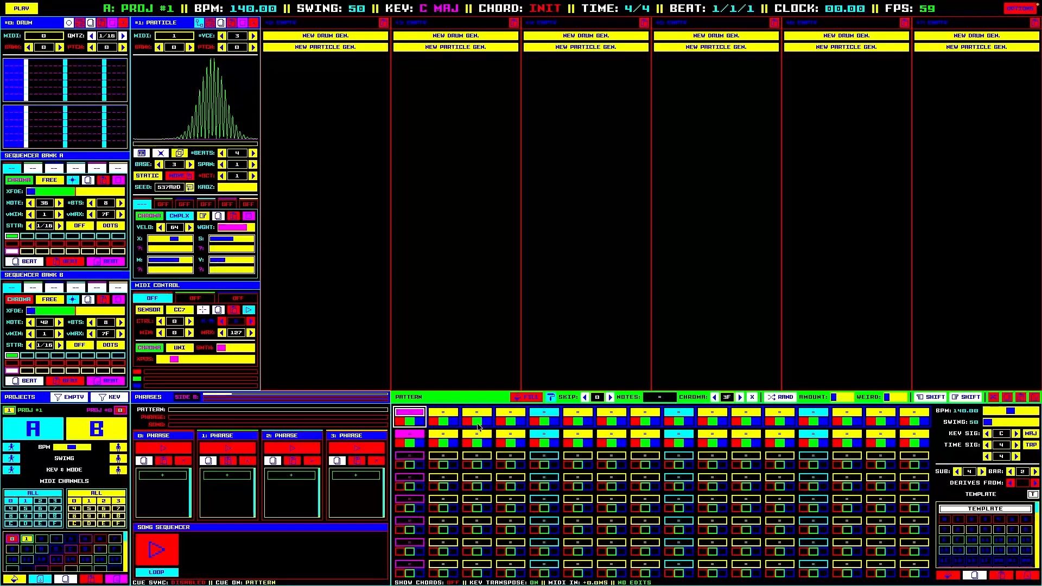
text(cab)
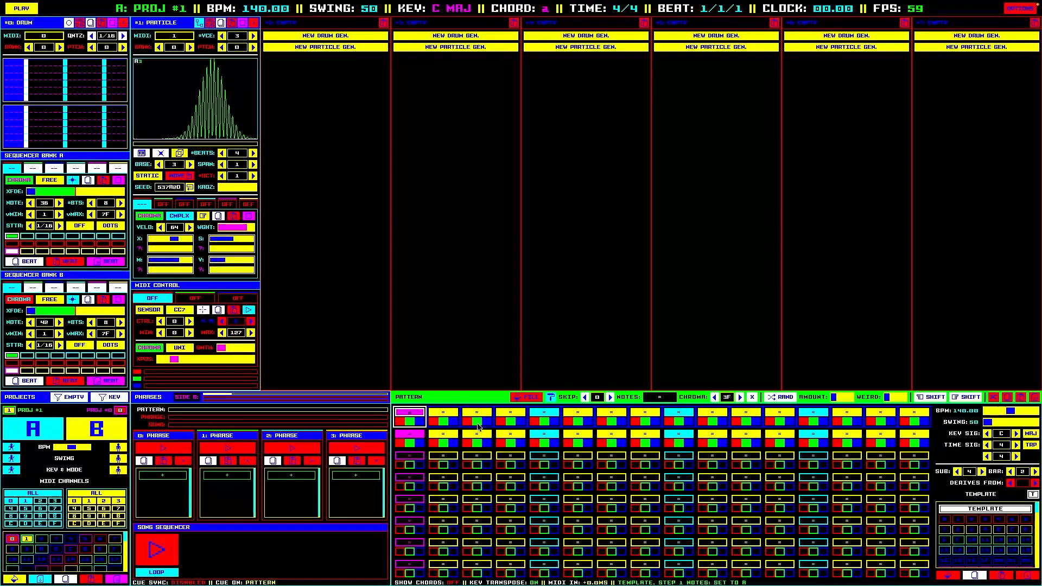
key(BackSpace)
key(BackSpace)
key(BackSpace)
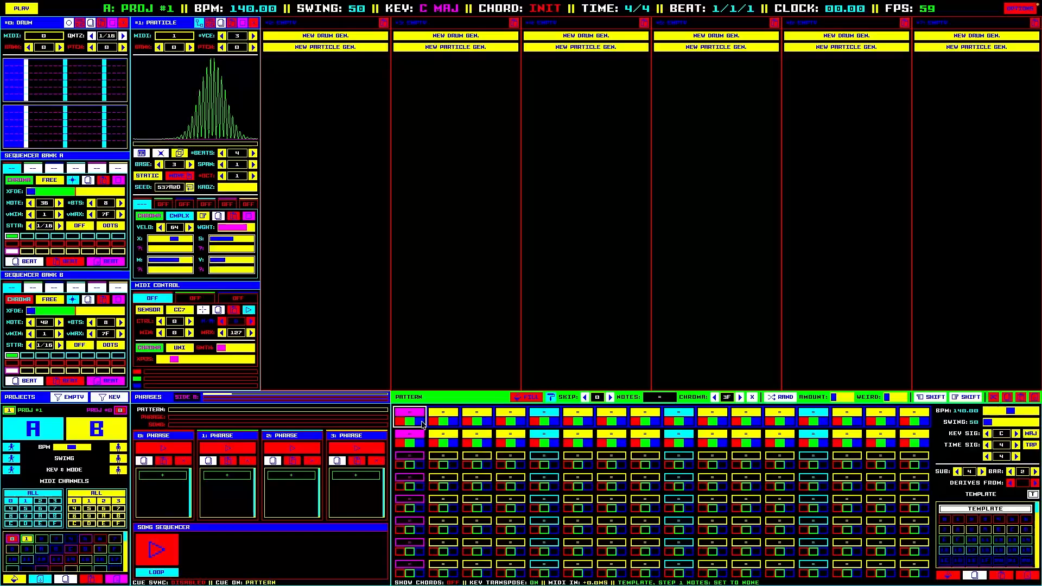
Play the pattern with step 1 empty, then set step 1's notes to C E G and play it again.
key(space)
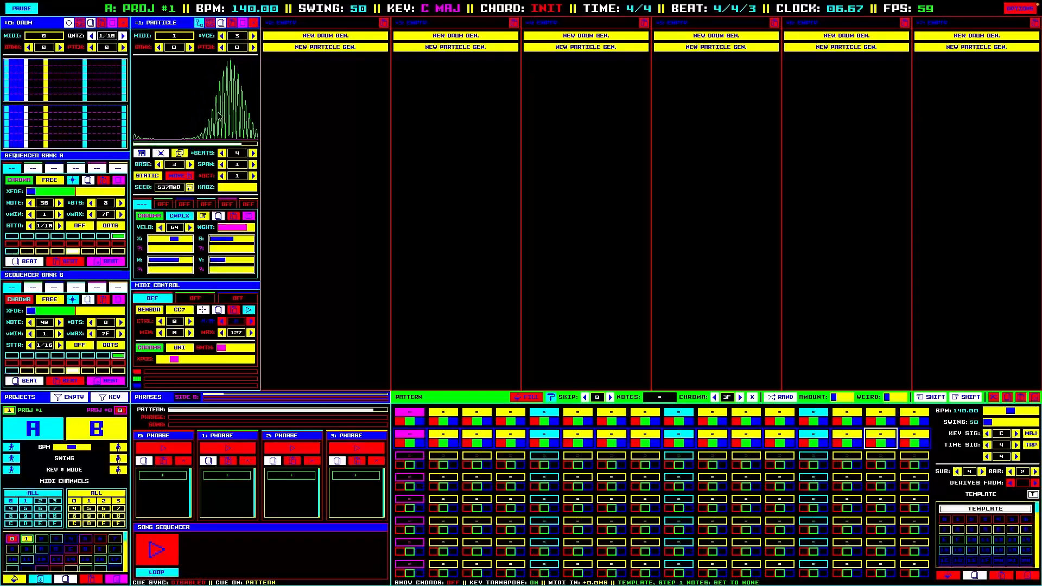
key(space)
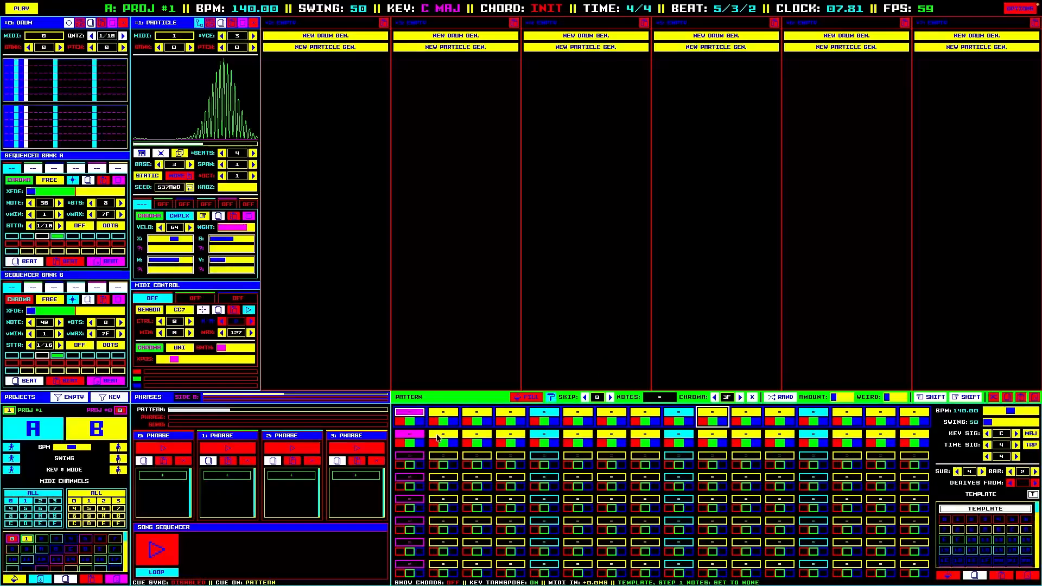
key(ctrl+z)
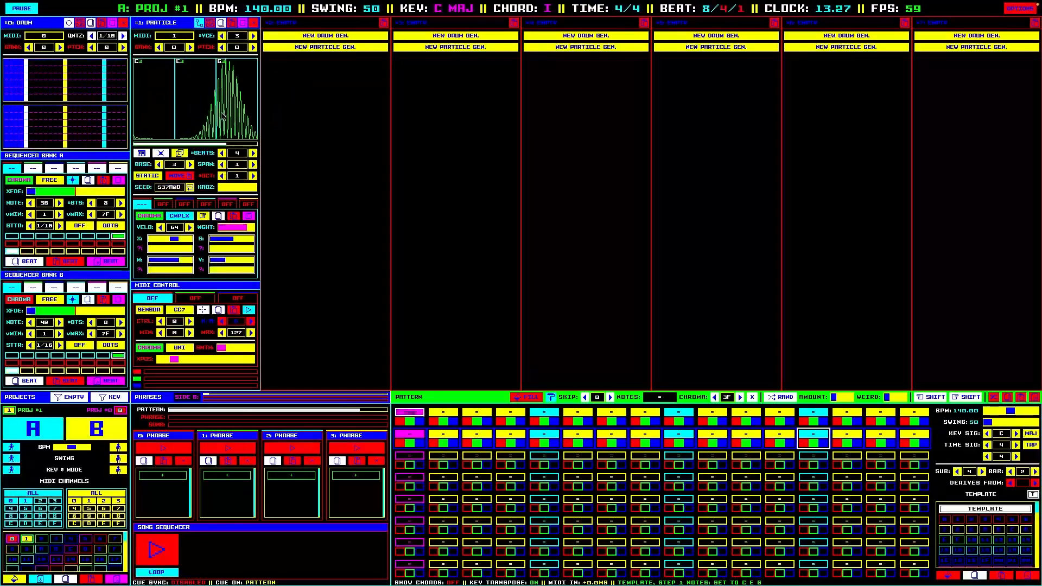
key(space)
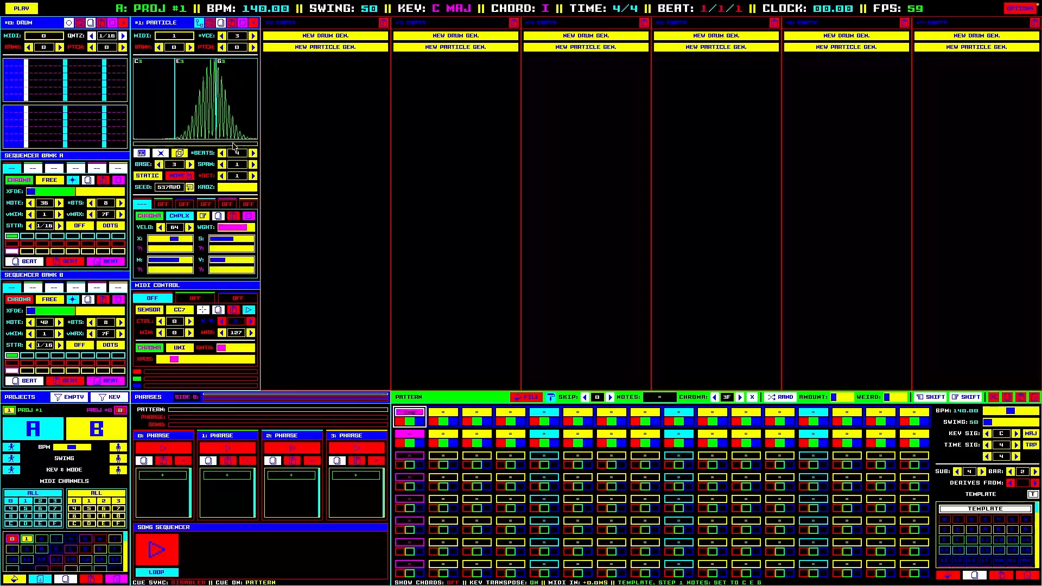
Set the particle part's beats to 8 and enable its fixed boundary during playback.
click(244, 155)
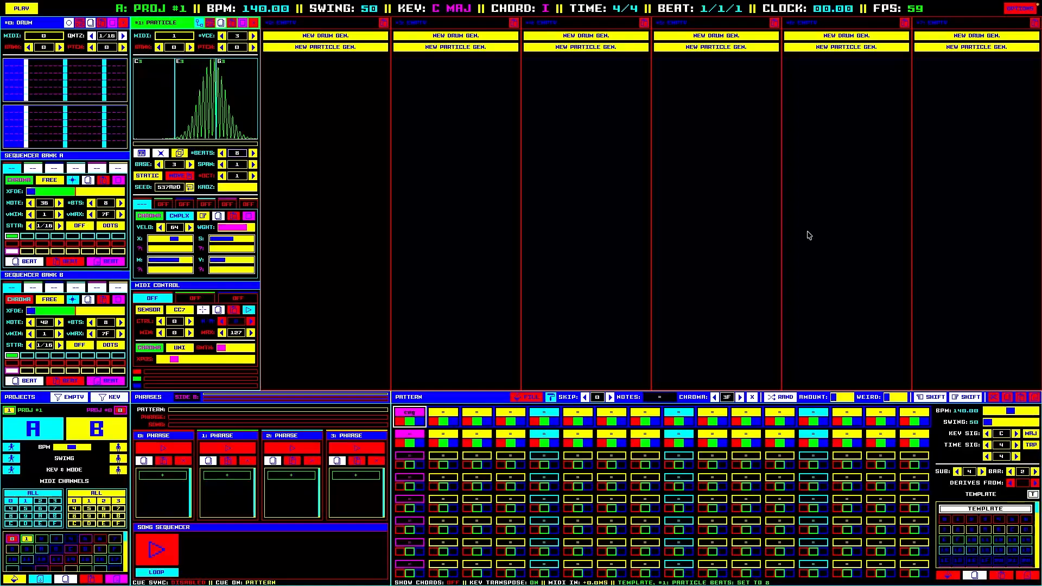
key(space)
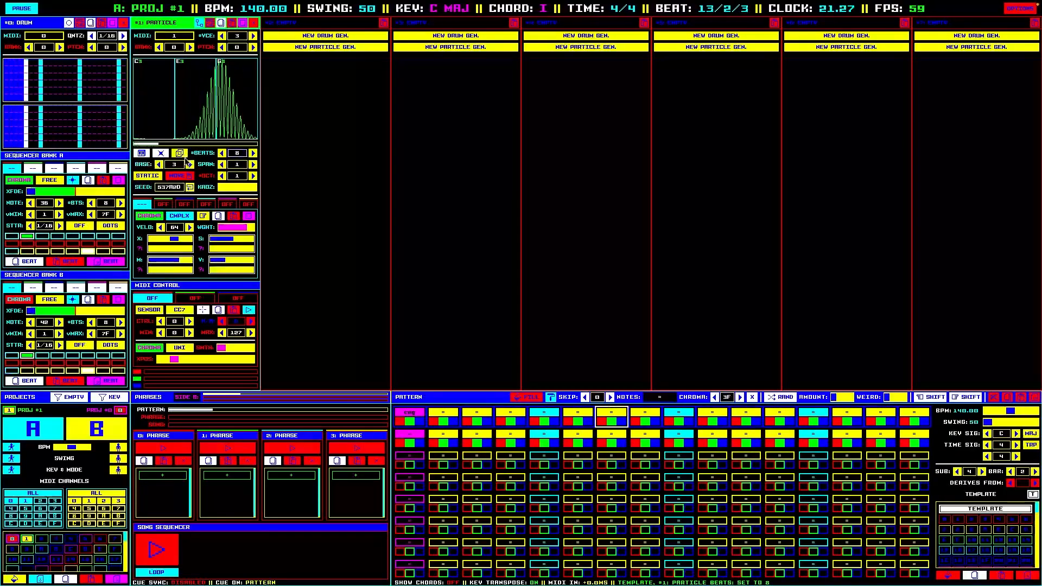
click(179, 154)
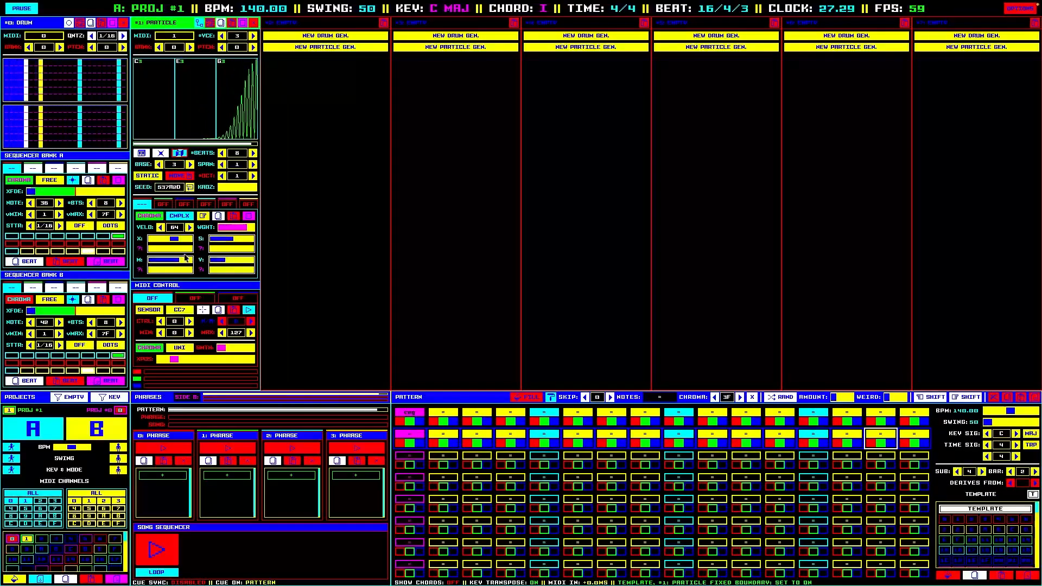
Shift particle 1's X position to 2.00 and back to 0.77, keeping its Complex mode on.
drag(175, 241, 190, 241)
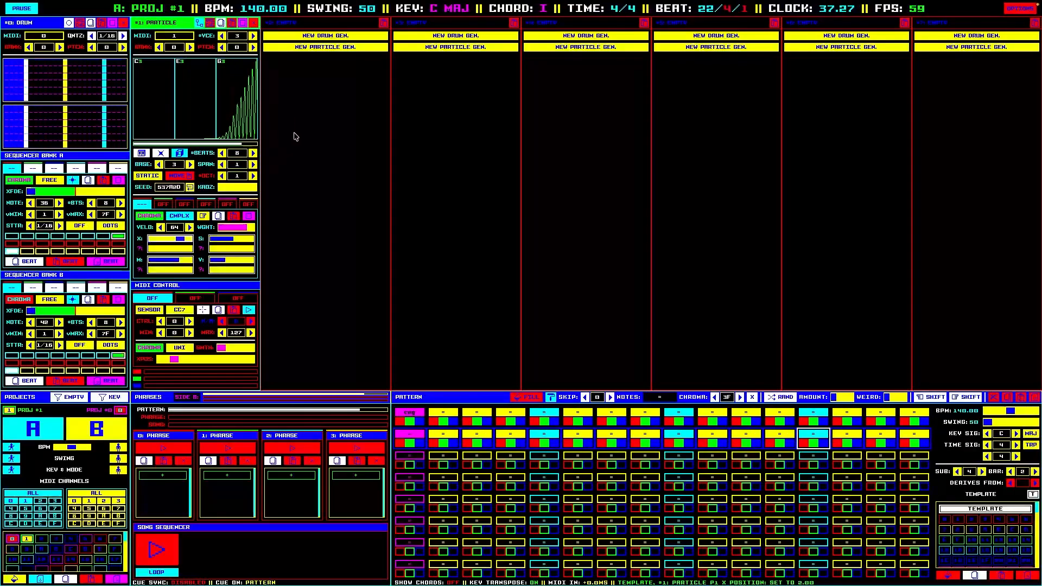
click(188, 219)
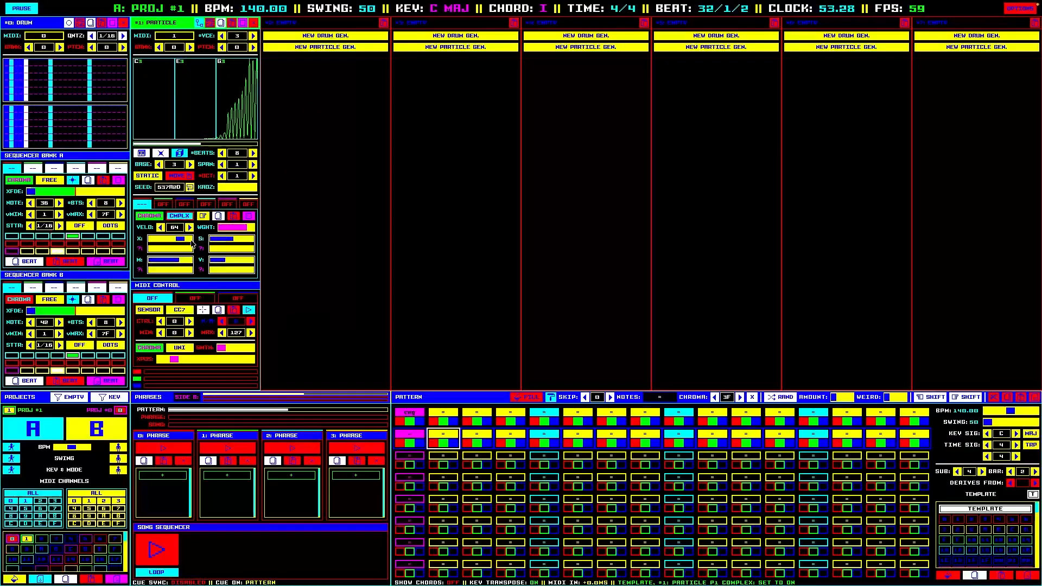
drag(179, 239, 162, 238)
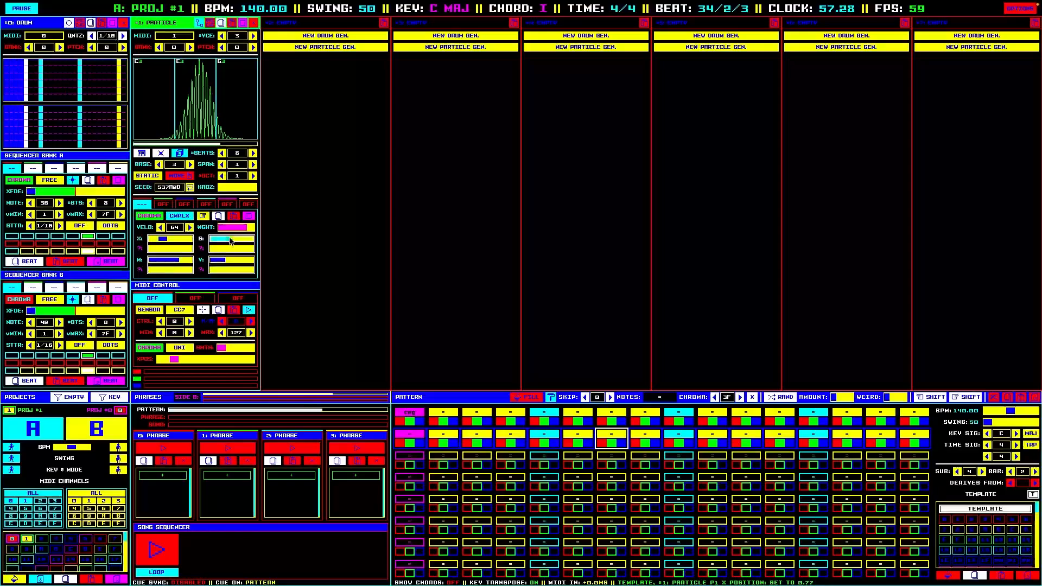
Set particle 1's spread to 0.66 and turn the fixed boundary off.
click(247, 242)
drag(246, 239, 255, 243)
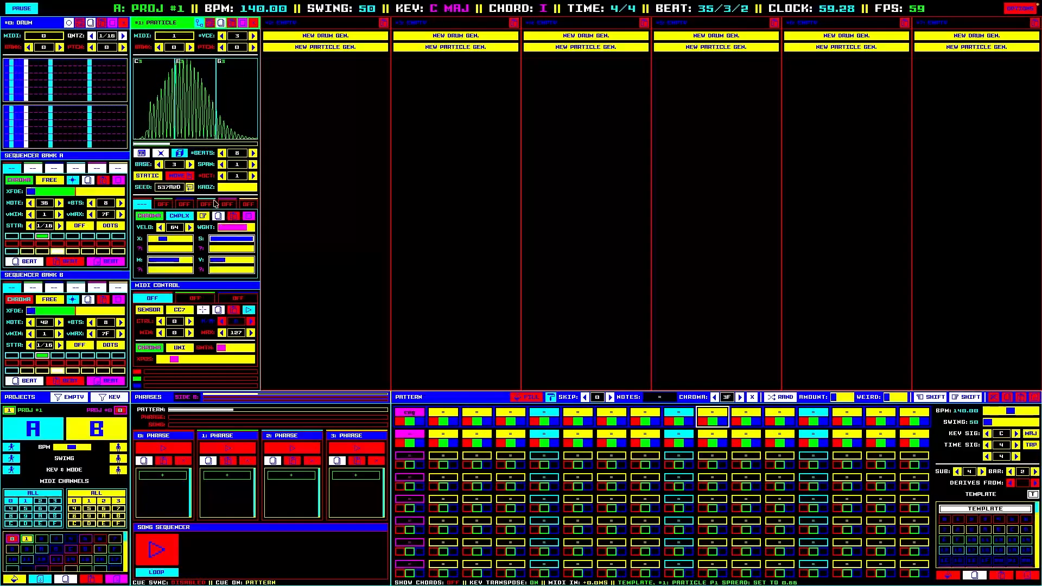
click(181, 152)
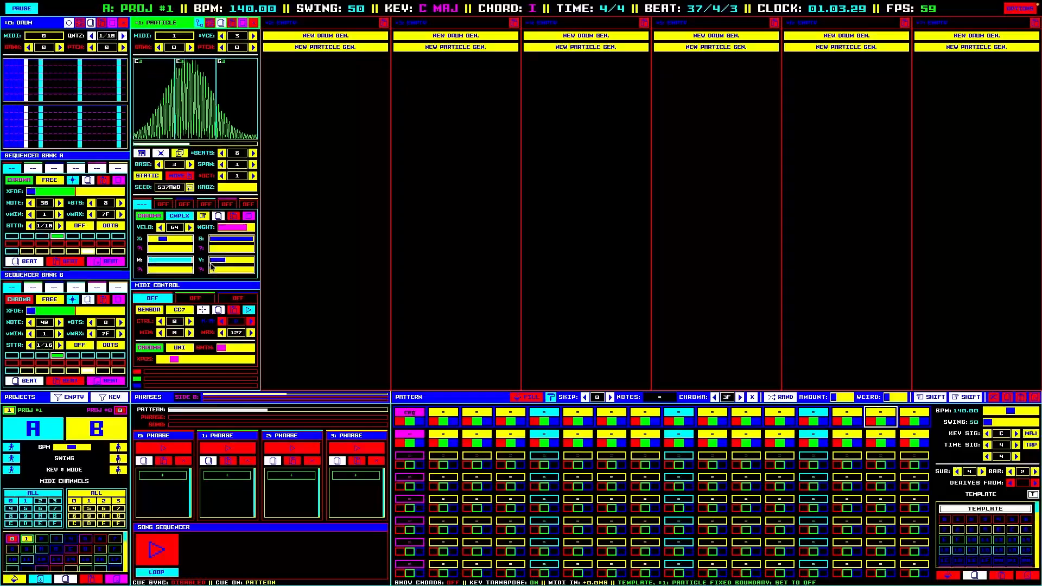
Try particle 1's mass at 5.00, 0.25 and 2.81 while the pattern plays.
drag(211, 265, 213, 264)
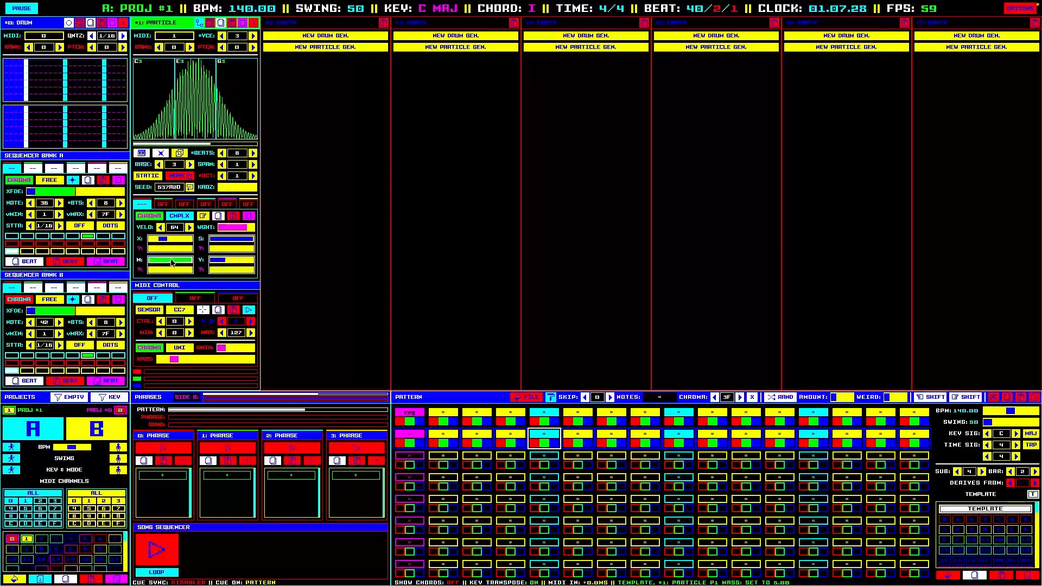
drag(172, 262, 147, 259)
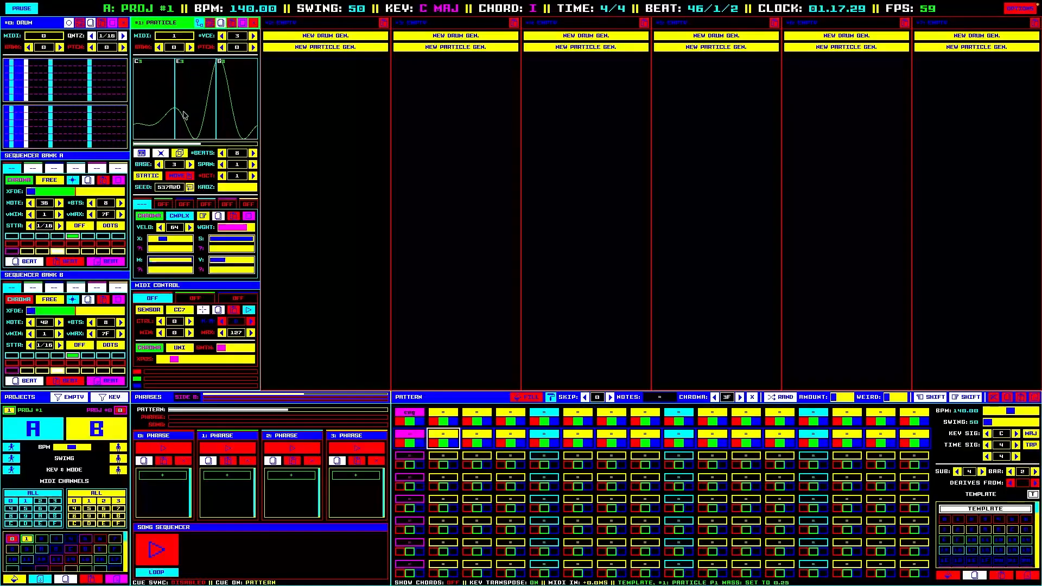
click(173, 260)
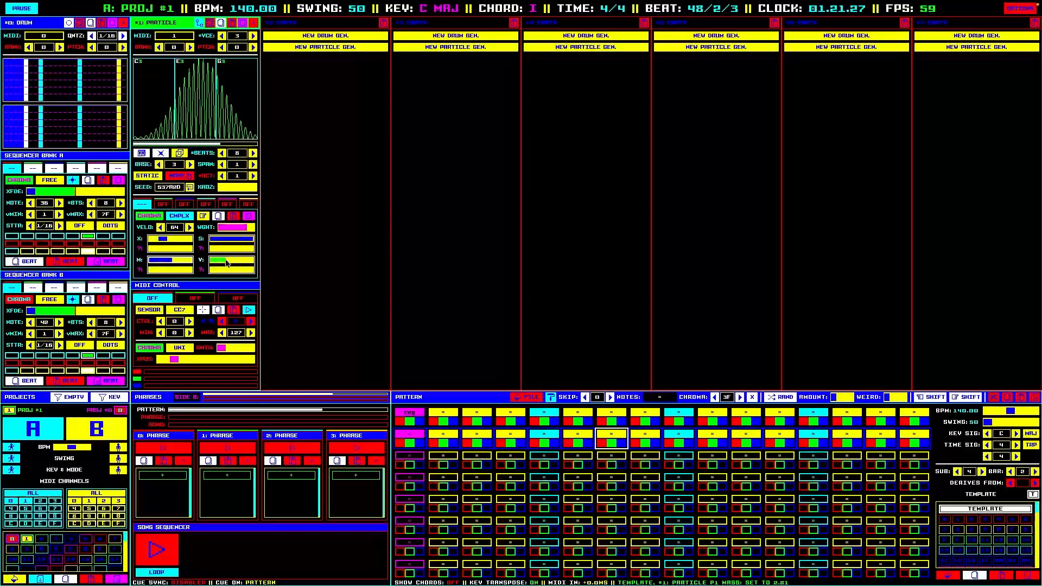
Try particle 1 with velocity 333.00 and mass 0.25, then settle on velocity about 37 and mass 3.47.
click(247, 265)
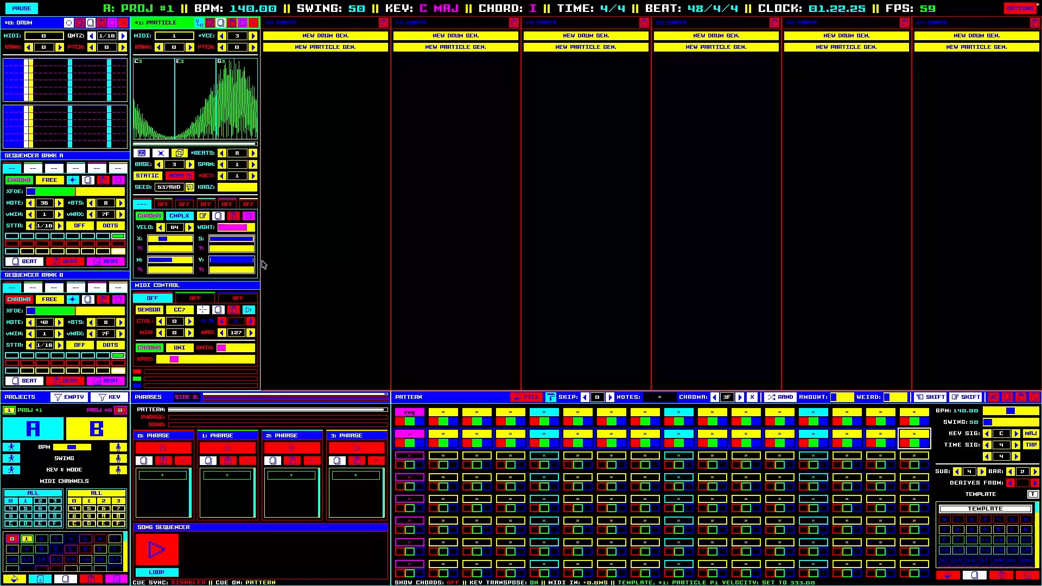
click(148, 262)
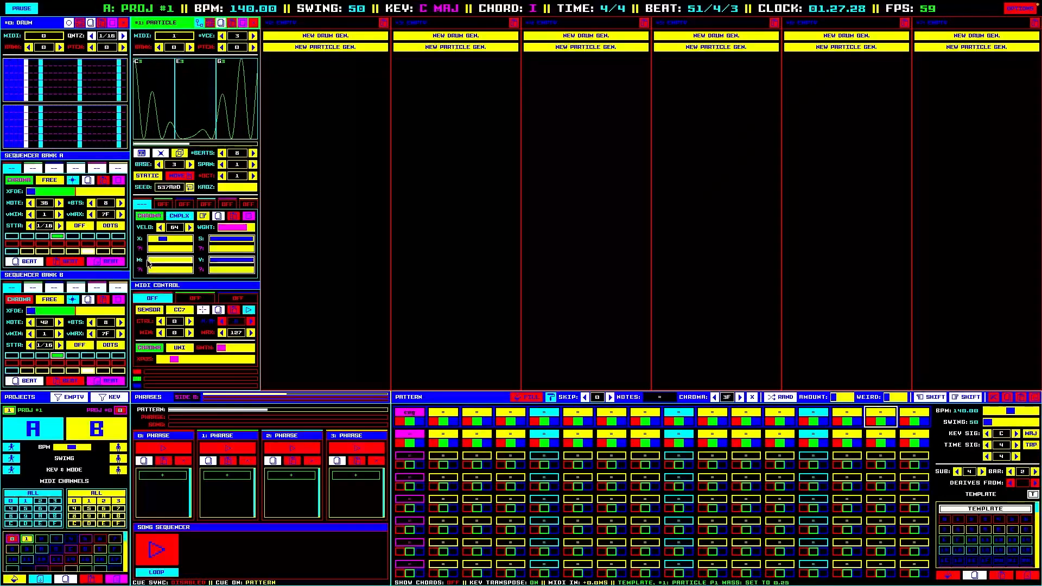
click(216, 265)
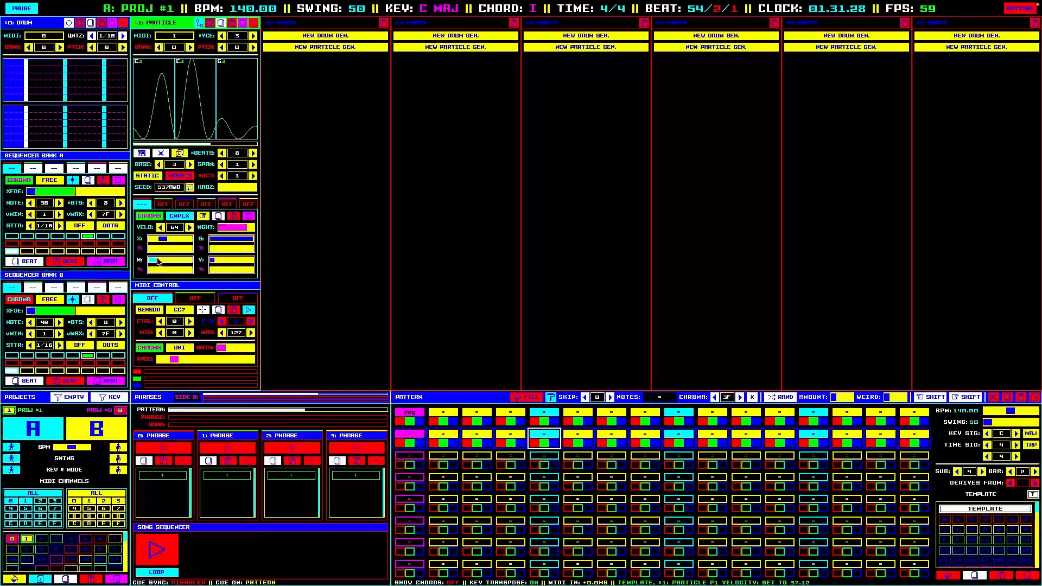
click(180, 264)
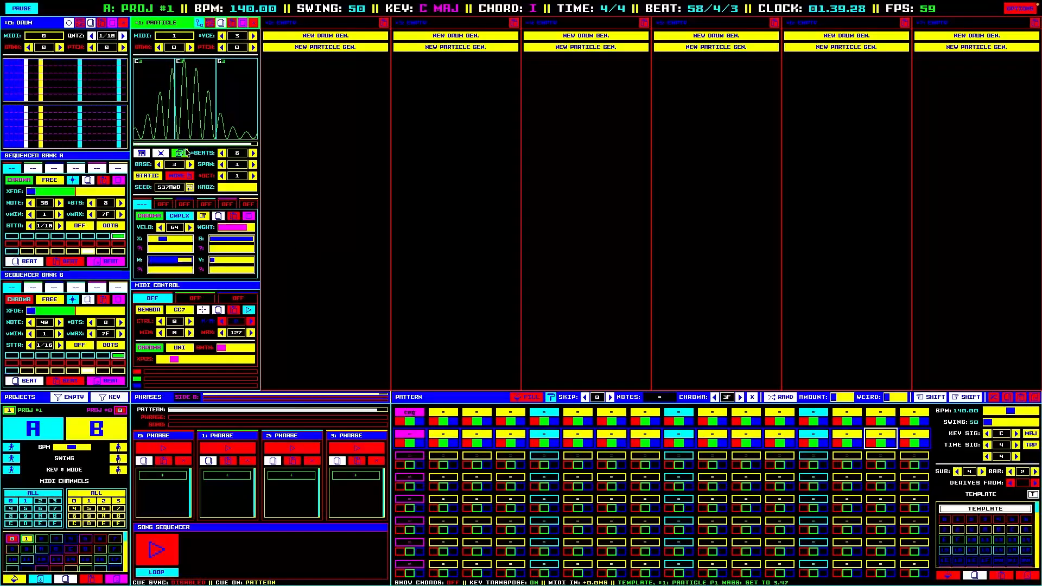
Stop and rewind the pattern, give step 1 a green chroma value, and play it from the start.
key(space)
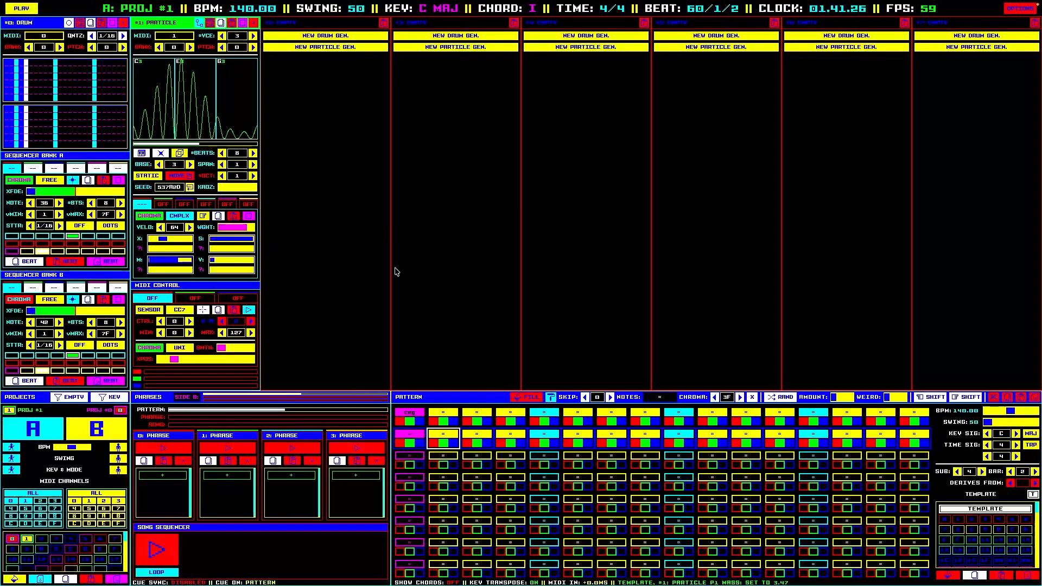
key(Return)
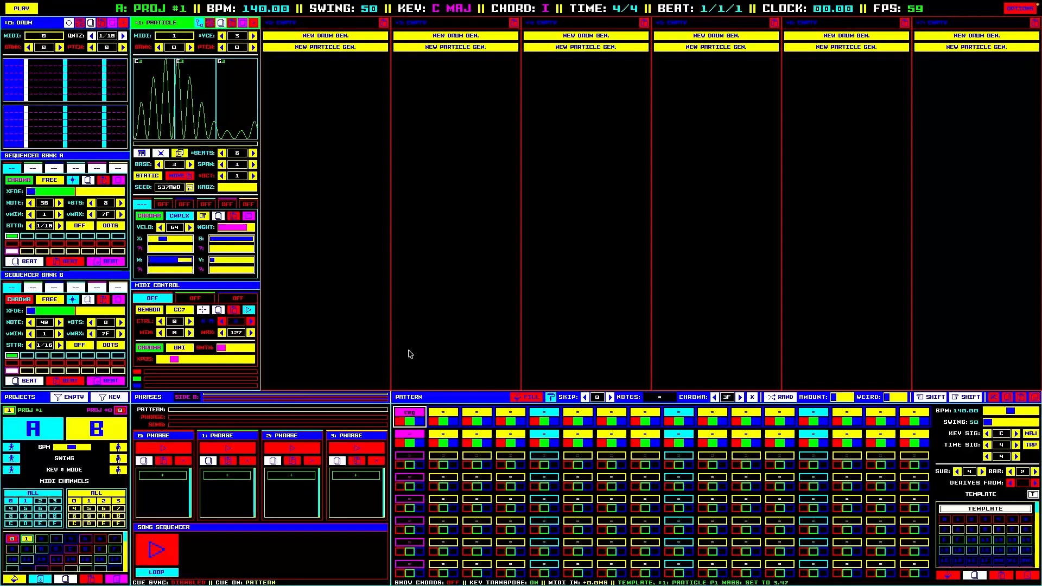
click(415, 424)
click(411, 423)
key(space)
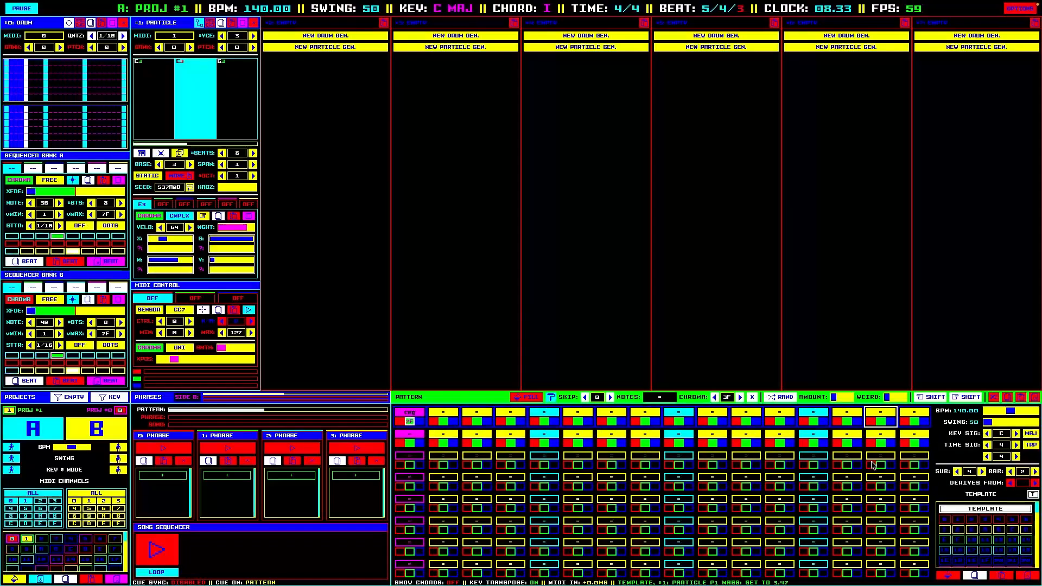
Try particle 1's note velocity at 127 and 16 while replaying the pattern from the start, then set it to 100.
key(space)
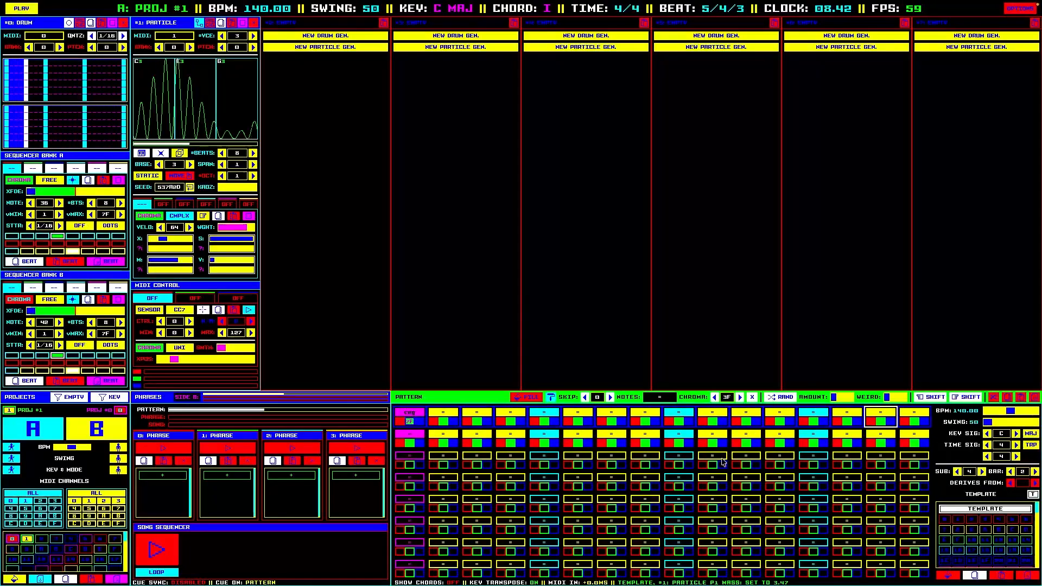
click(183, 228)
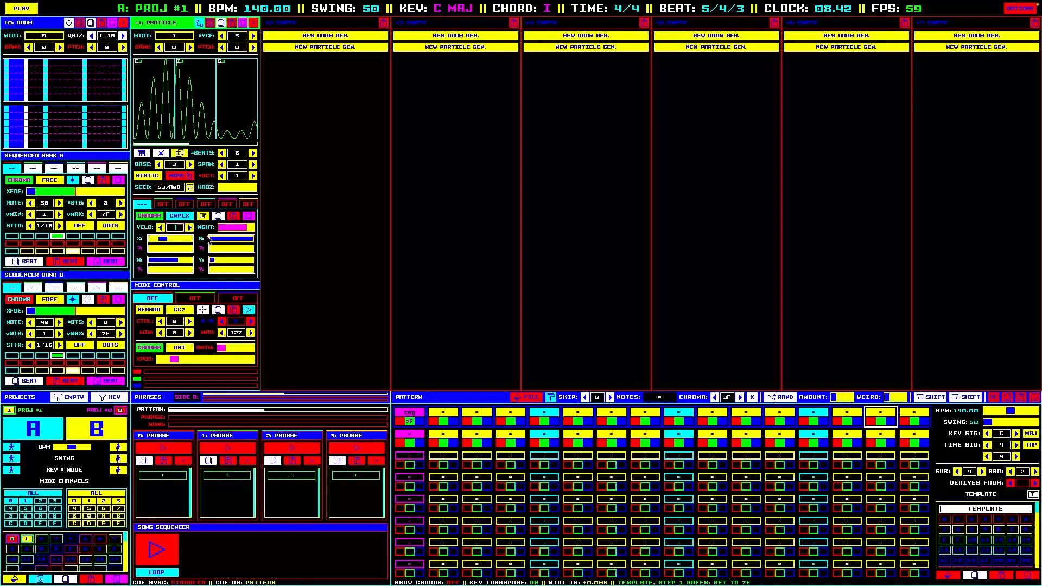
key(Return)
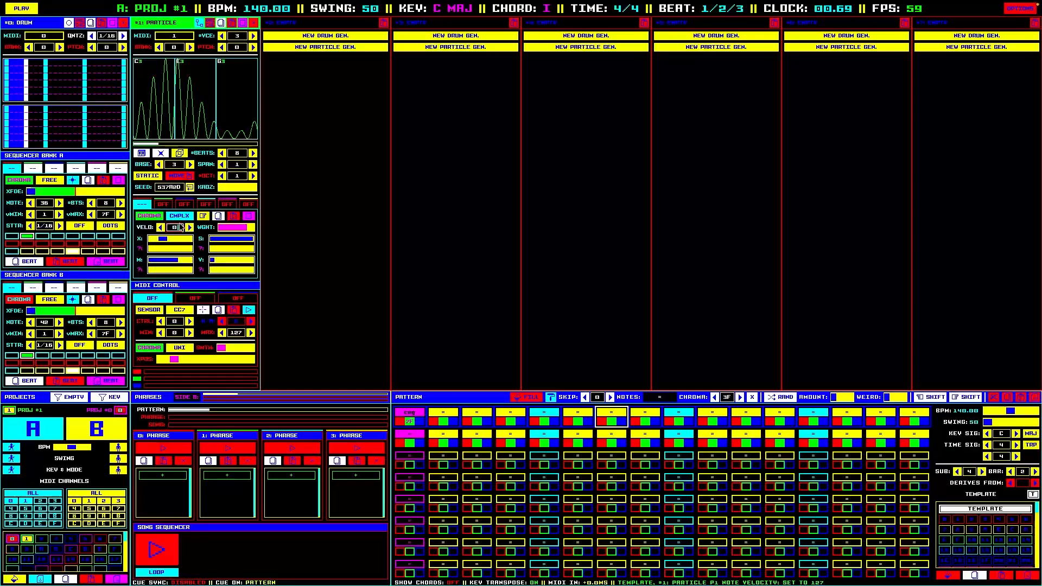
key(Return)
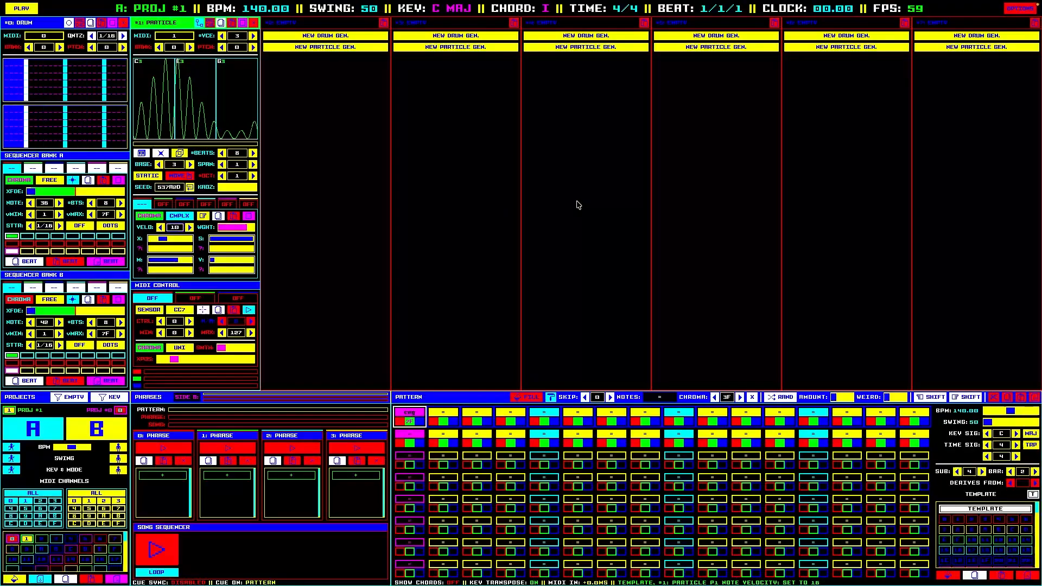
key(space)
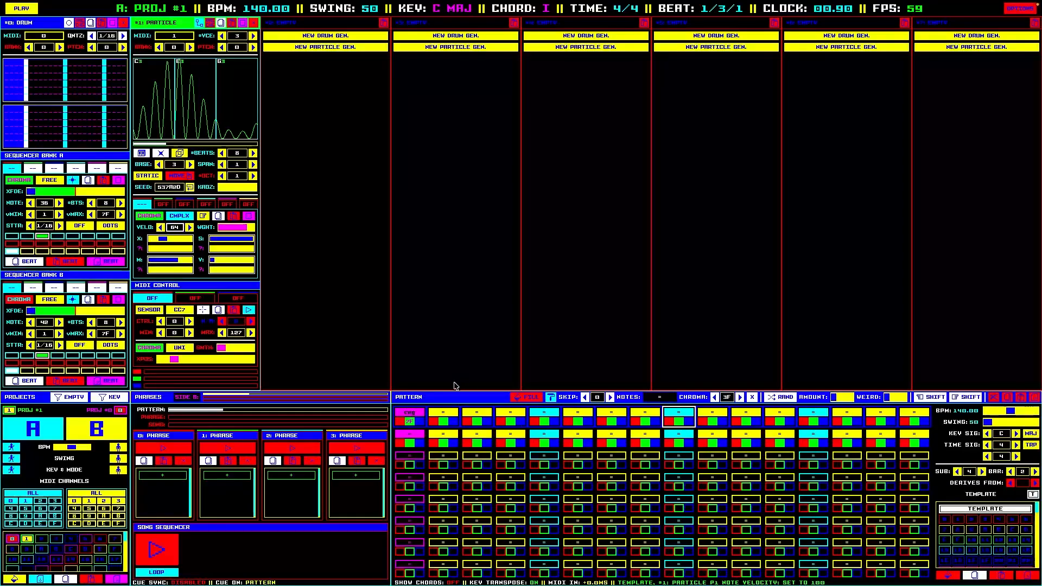
Rewind the pattern, turn on green respawn for step 5, and play the pattern.
click(411, 413)
key(Return)
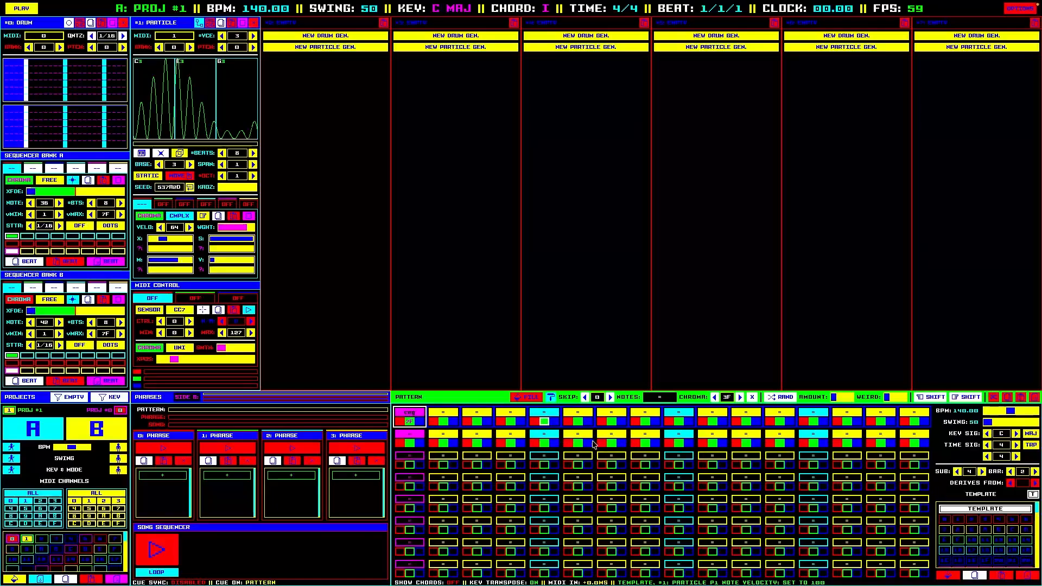
click(537, 424)
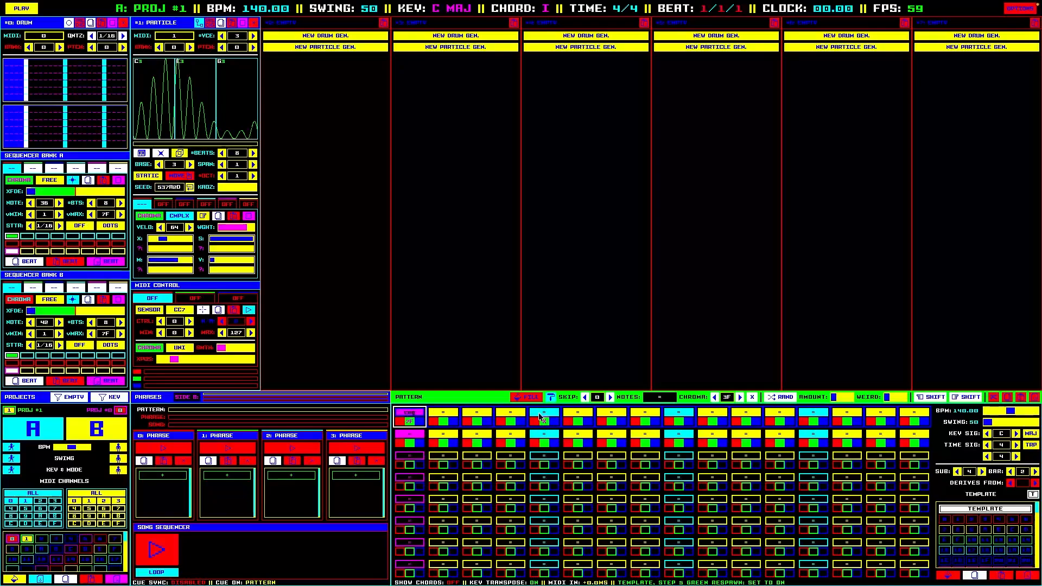
key(space)
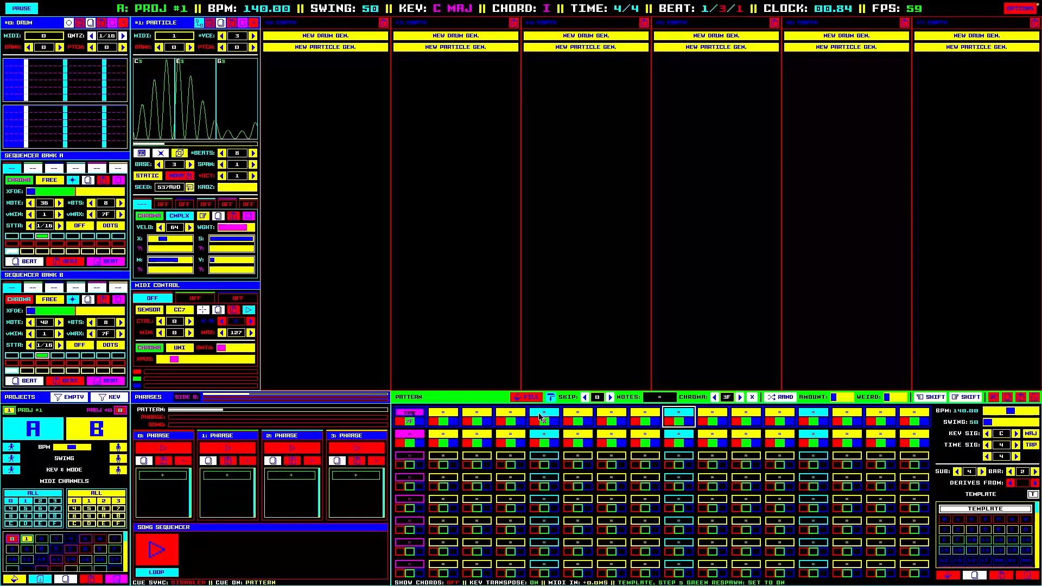
click(189, 111)
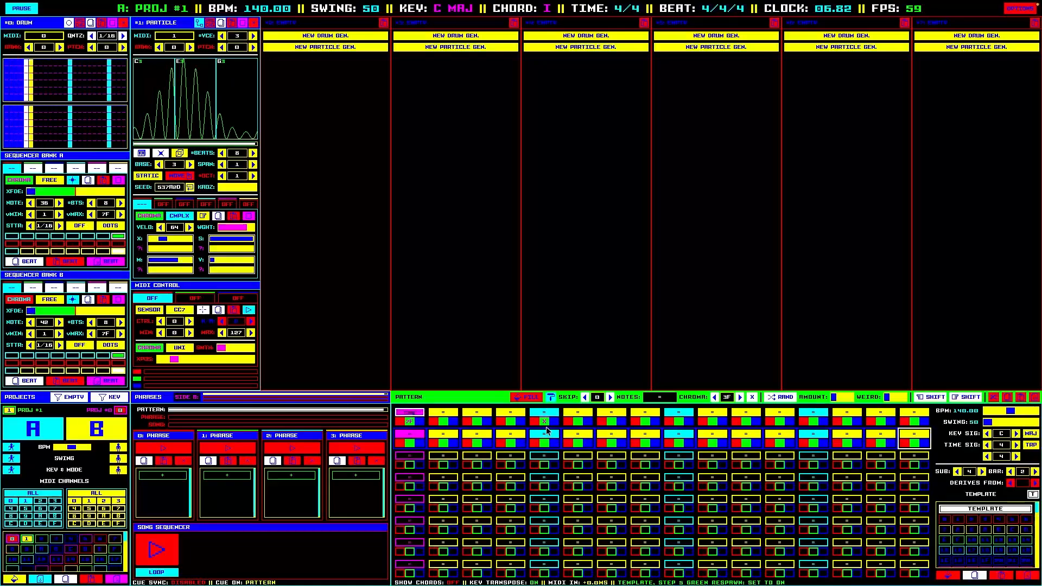
Stop the pattern, set step 5's green chroma value to 7F, and resume playback.
key(space)
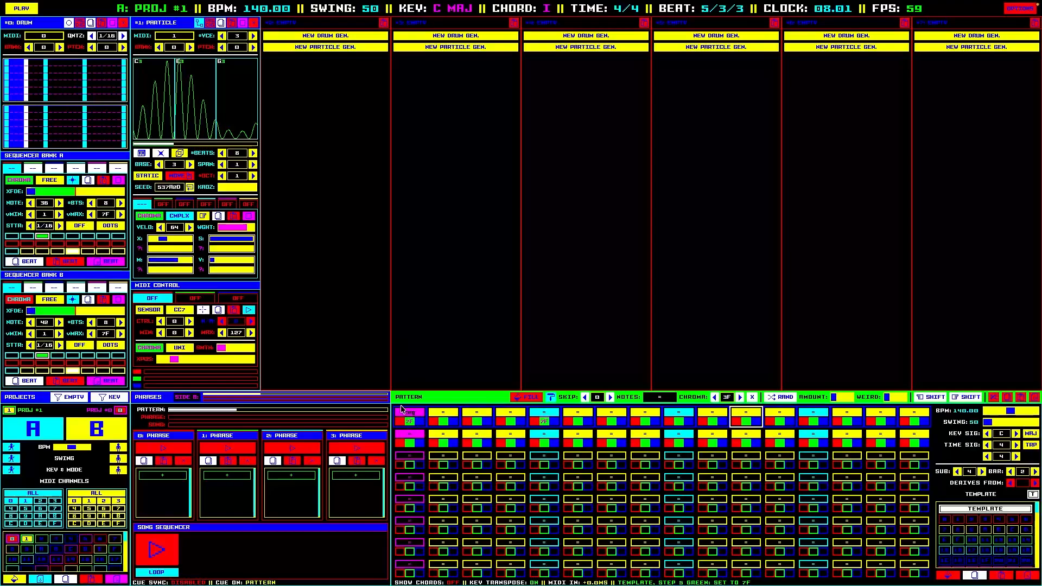
click(546, 422)
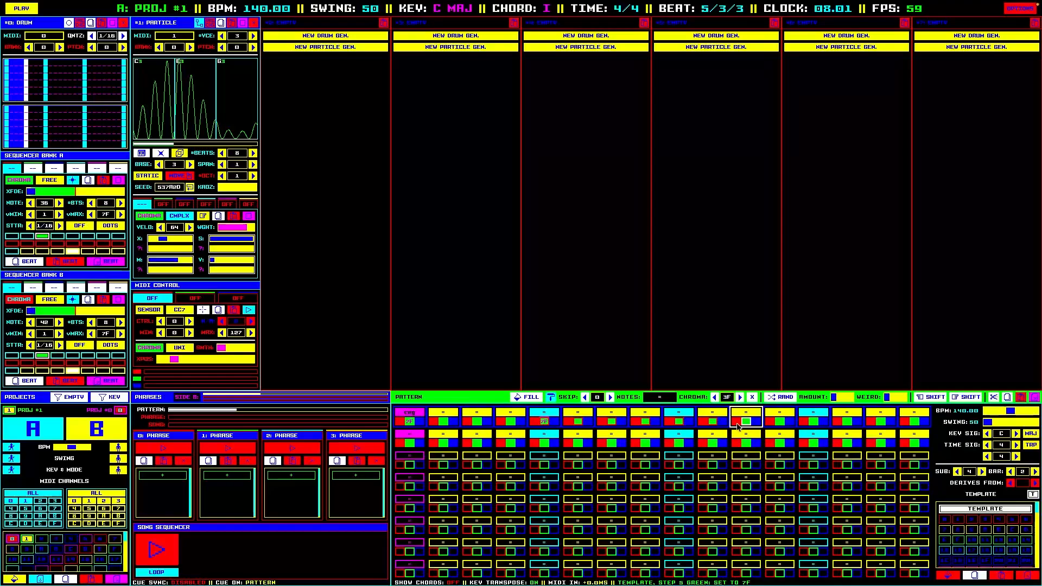
click(672, 419)
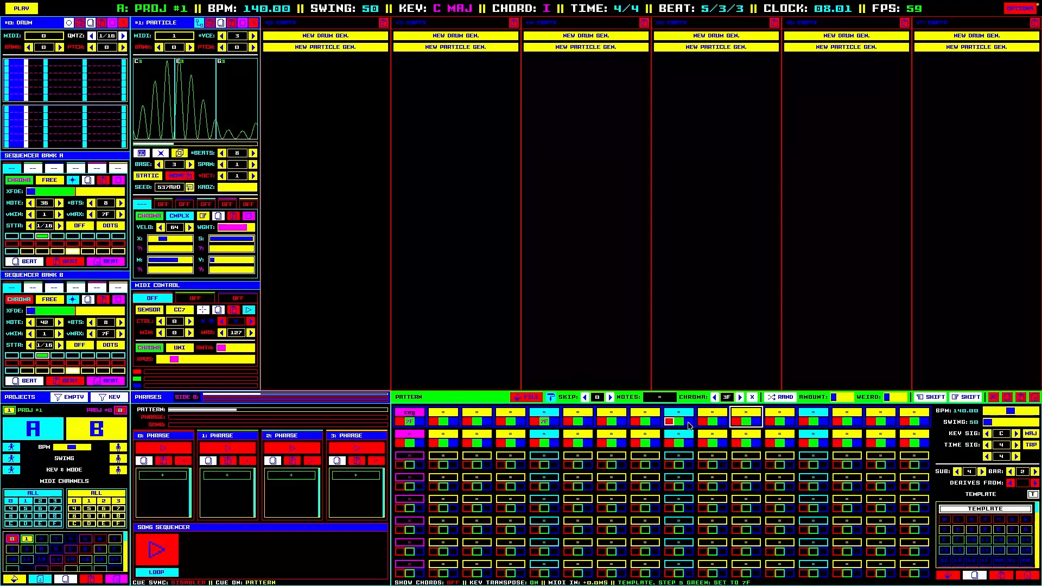
key(space)
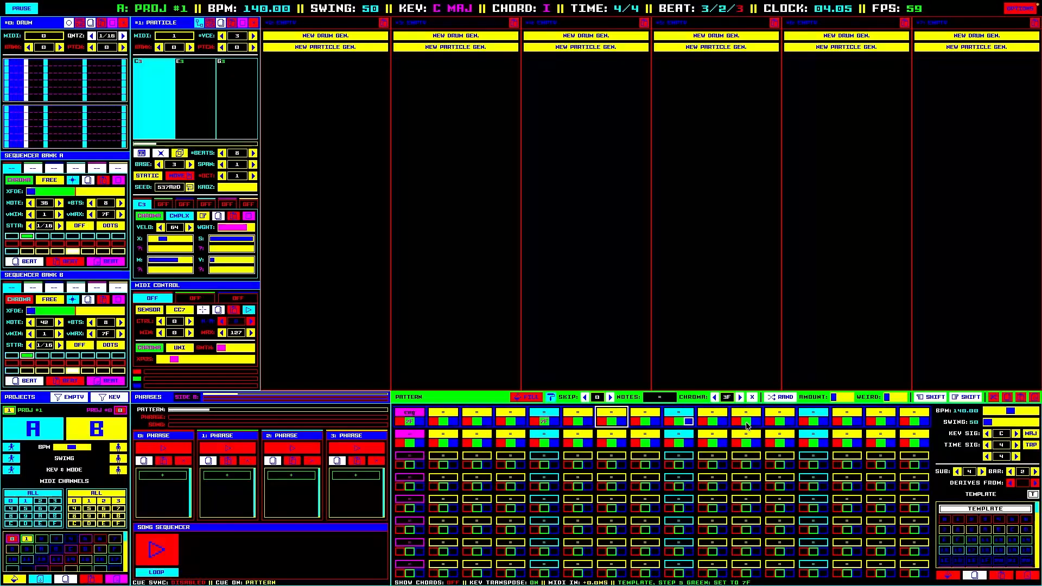
Turn on green respawn for step 9 and play the pattern from the start, then stop it.
key(space)
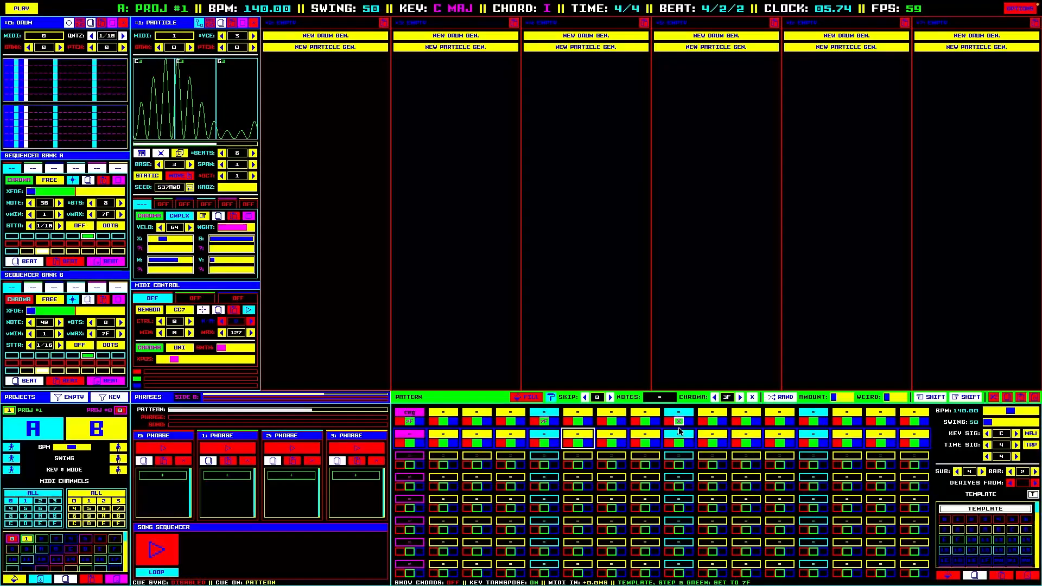
key(Return)
key(space)
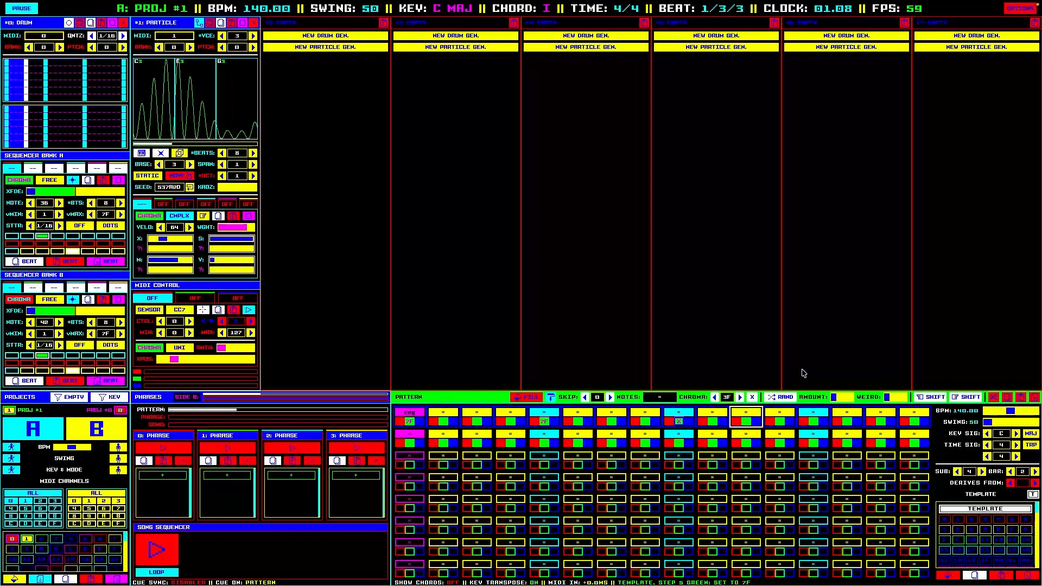
key(space)
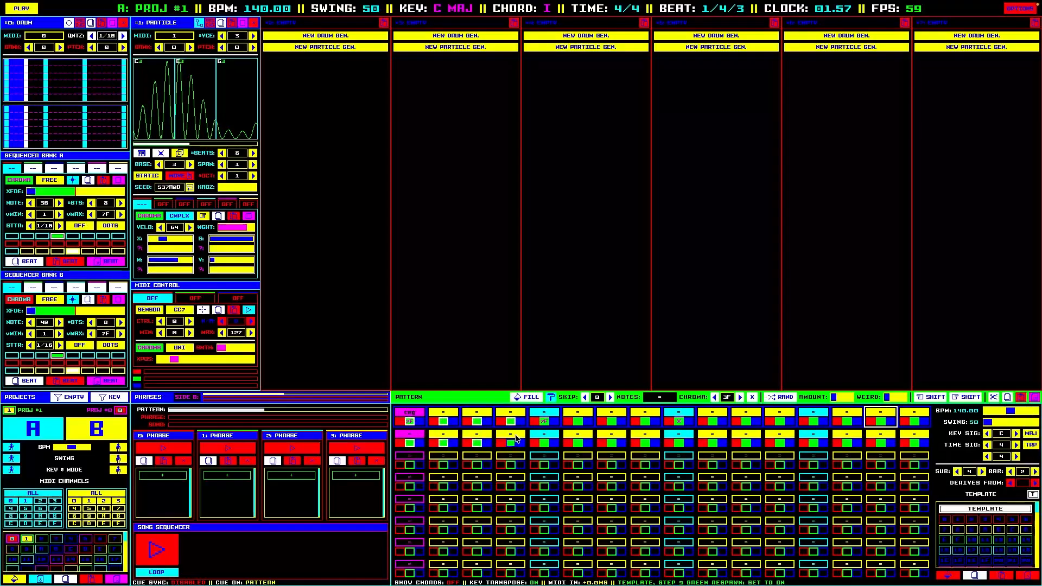
Select the green chroma cells of the first two pattern rows, randomize them with a small amount, and play the result.
click(512, 443)
click(400, 419)
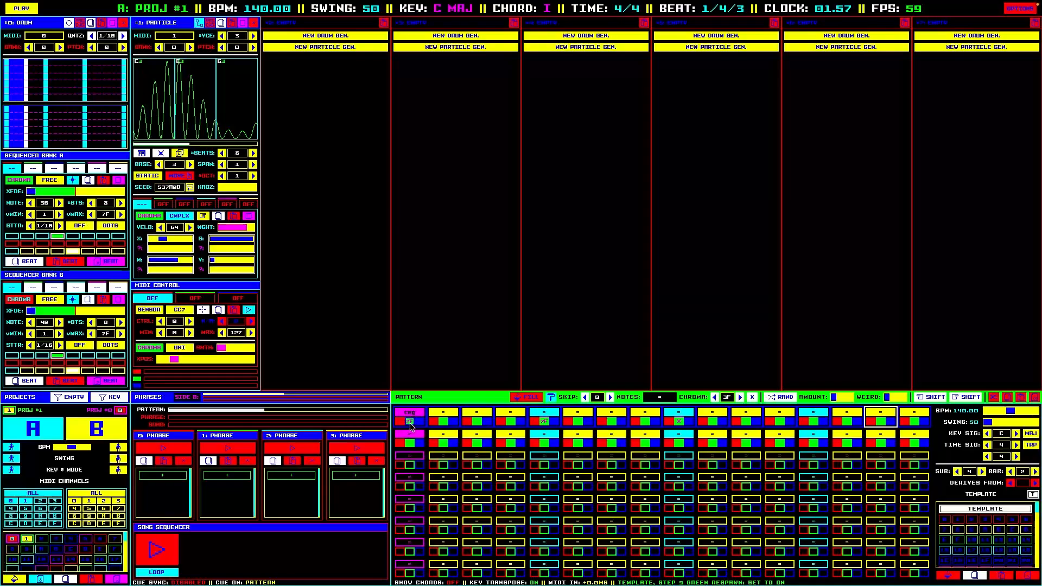
drag(409, 422, 918, 438)
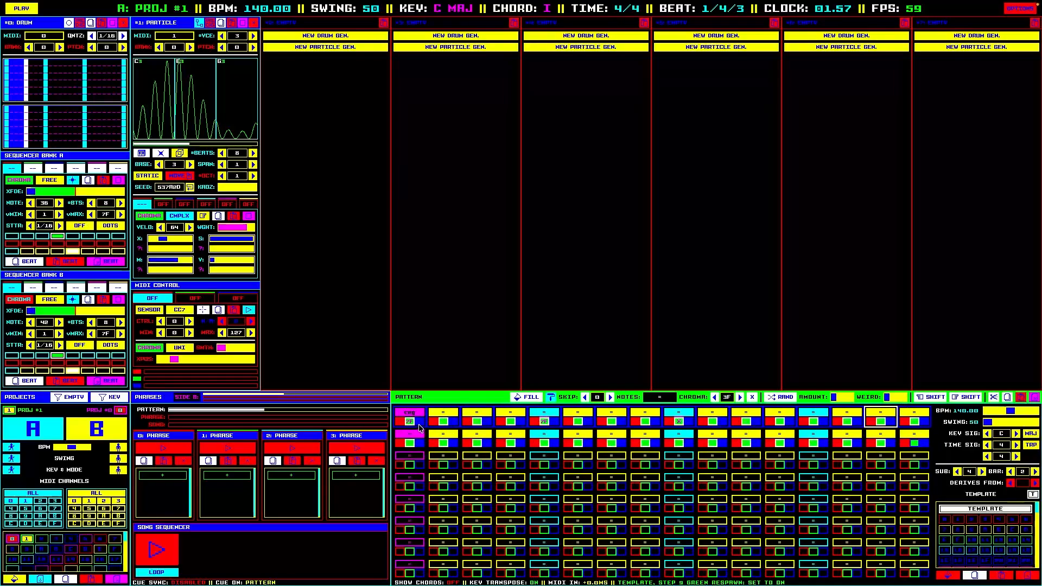
click(846, 400)
click(784, 397)
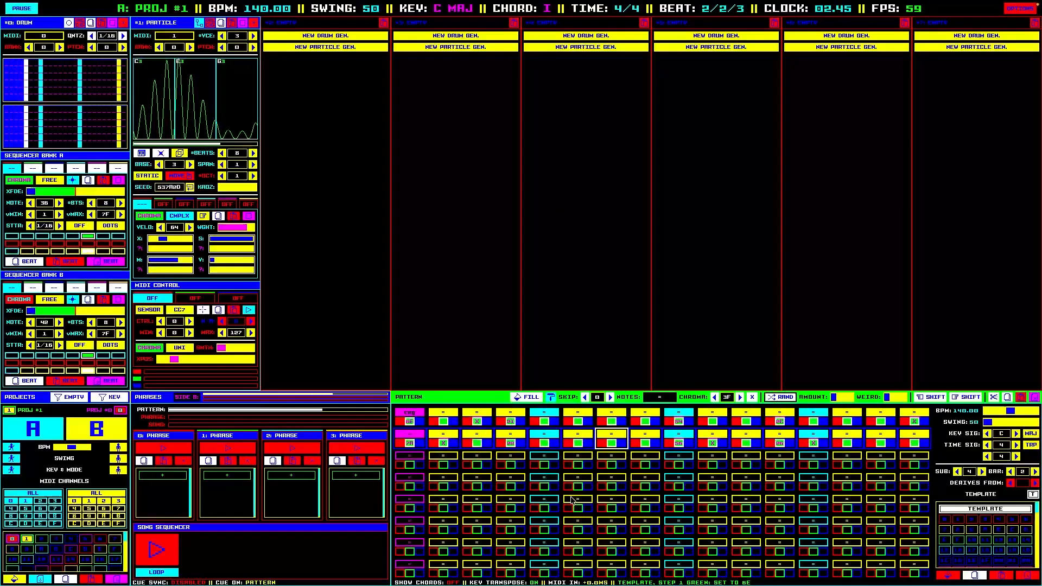
key(space)
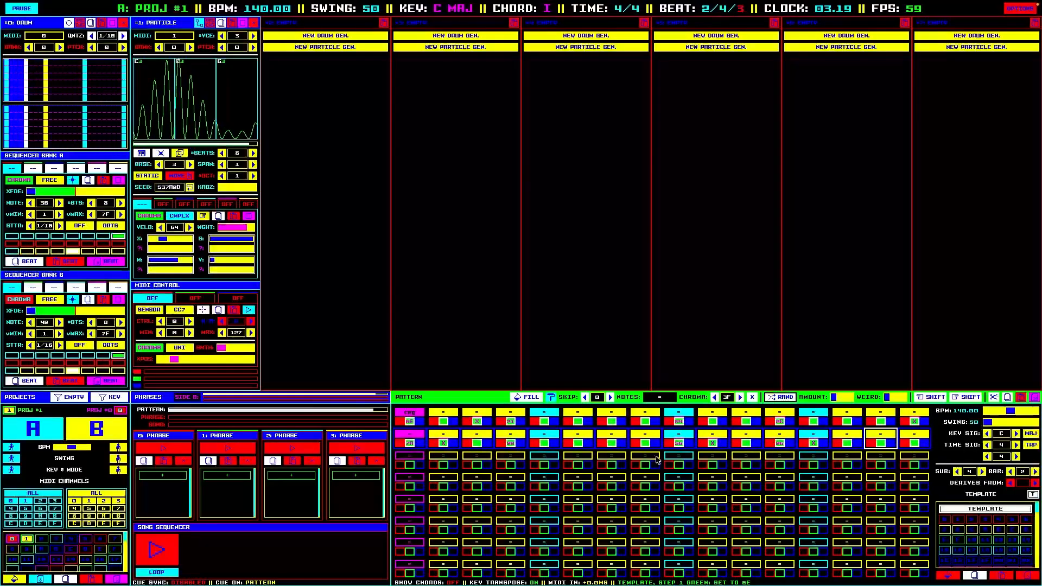
key(space)
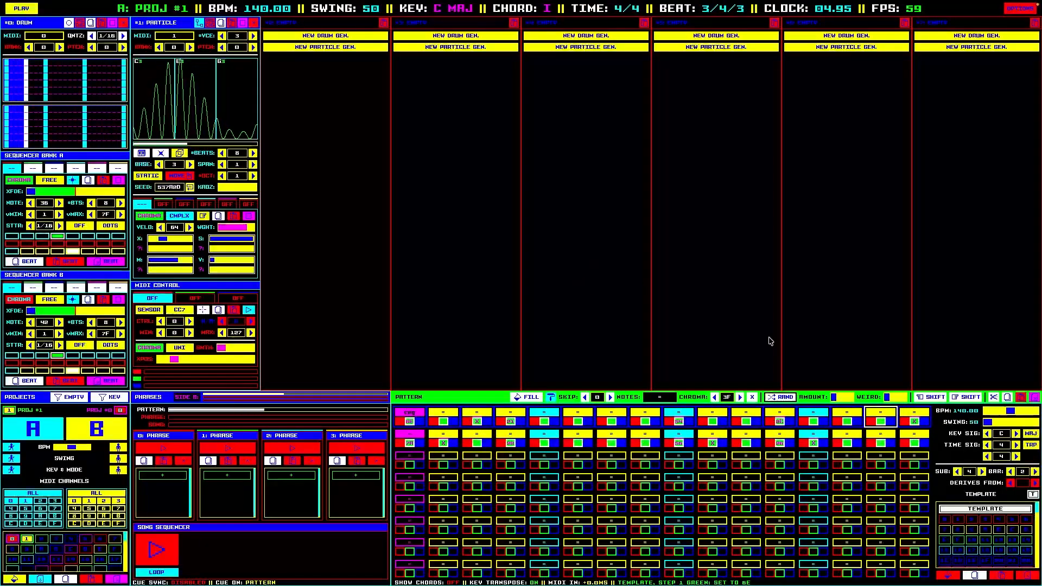
Raise the random amount, randomize the green chroma values of the first two rows again, and listen to the pattern.
drag(843, 400, 849, 397)
click(783, 396)
key(space)
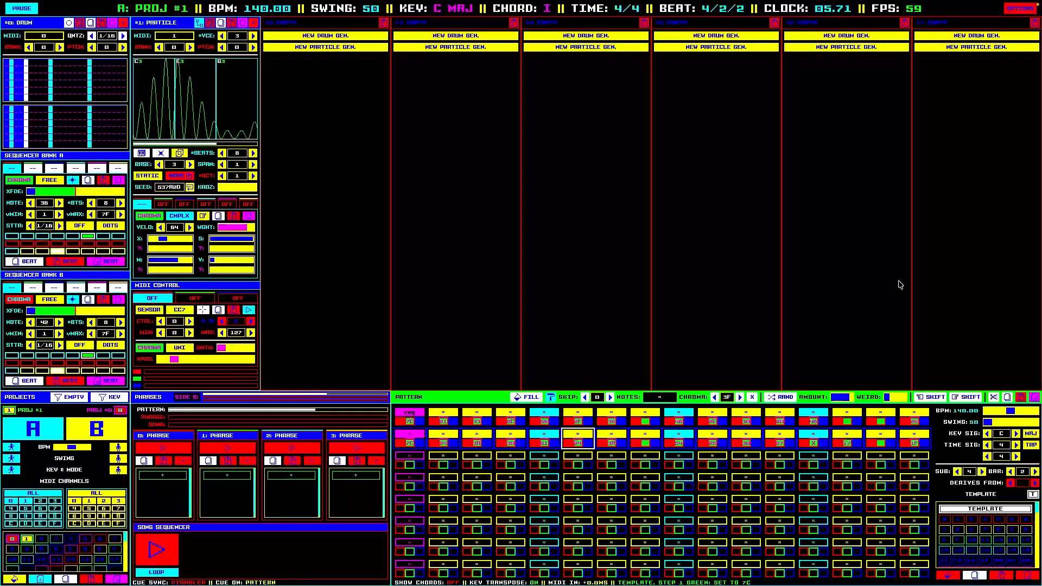
key(space)
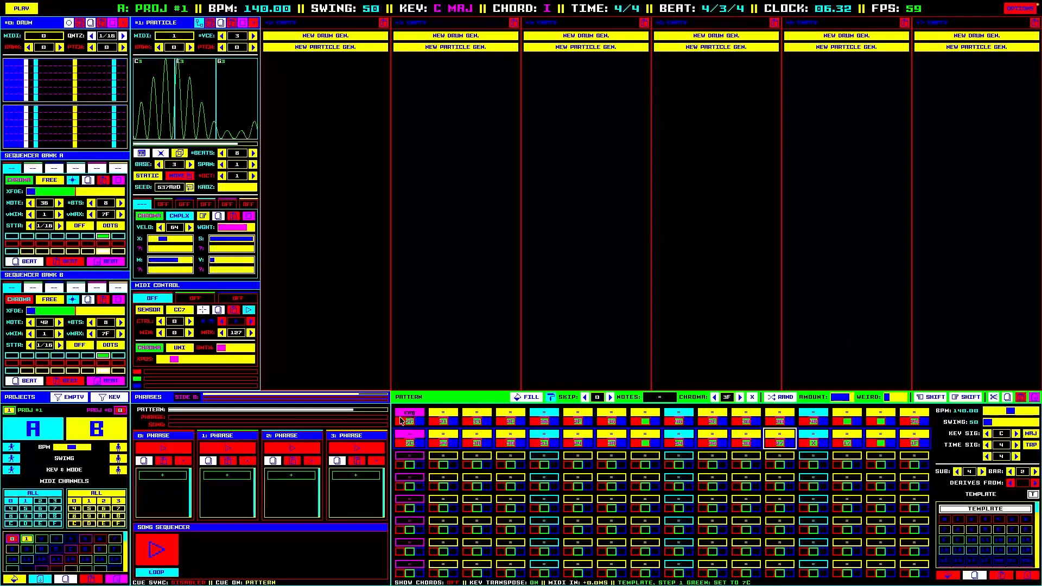
Randomize the note cells of the first two pattern rows, play them, and randomize them again with a smaller amount.
click(406, 413)
drag(407, 413, 912, 432)
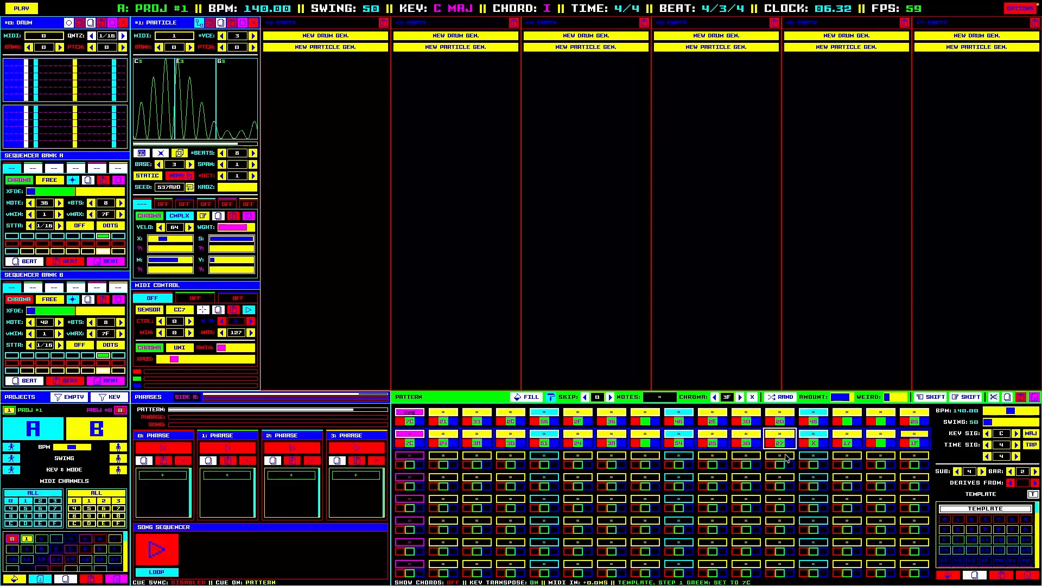
click(780, 397)
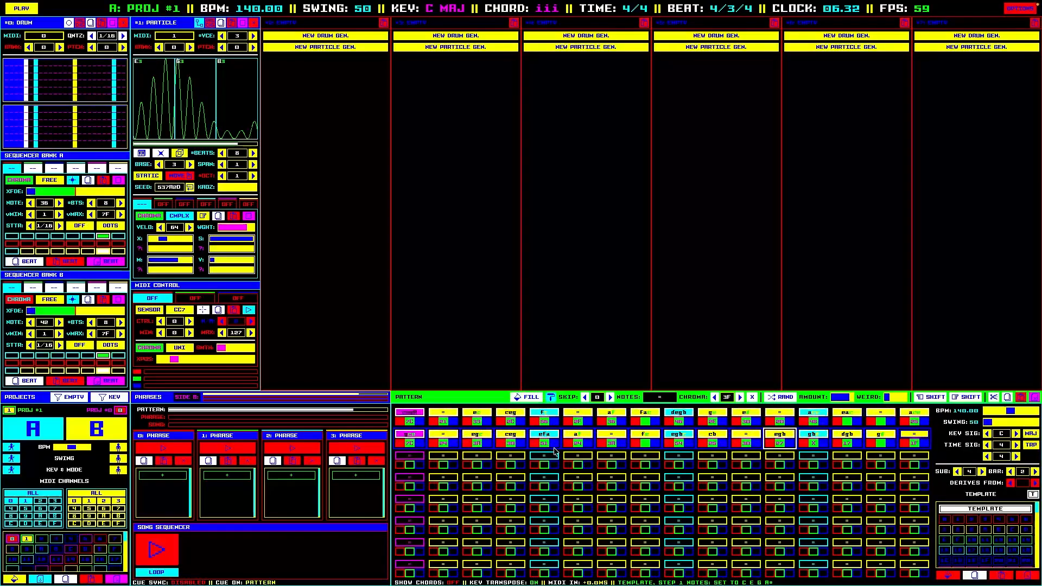
key(space)
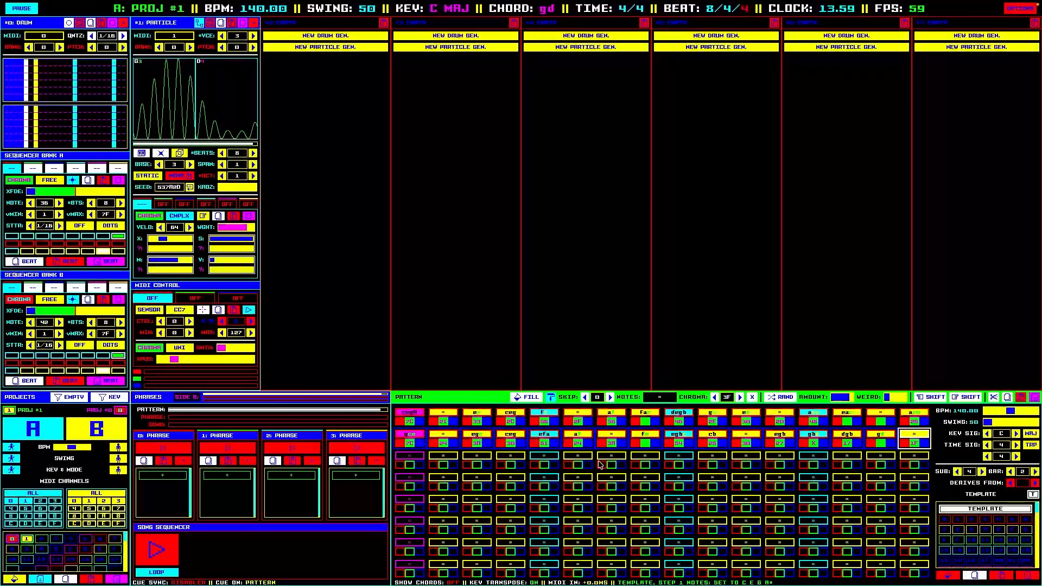
key(space)
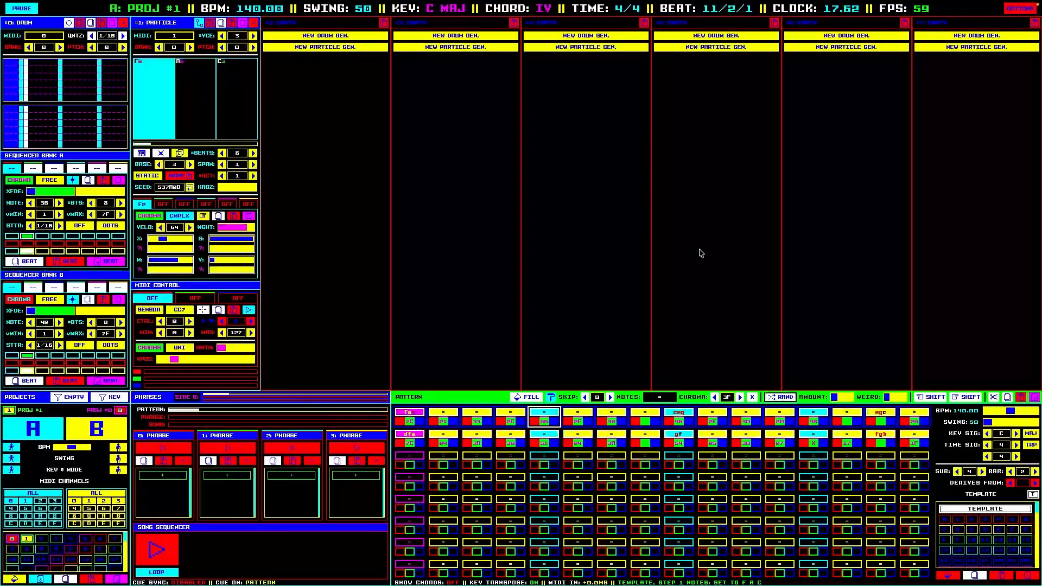
click(781, 398)
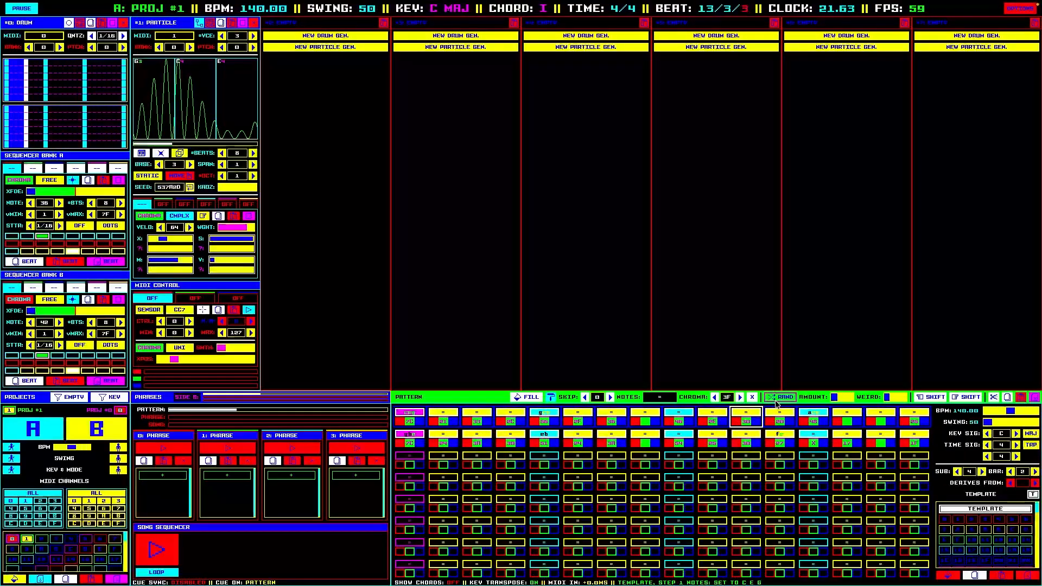
Stop playback and randomize the notes and the red, green and blue chroma values of the first two pattern rows.
key(space)
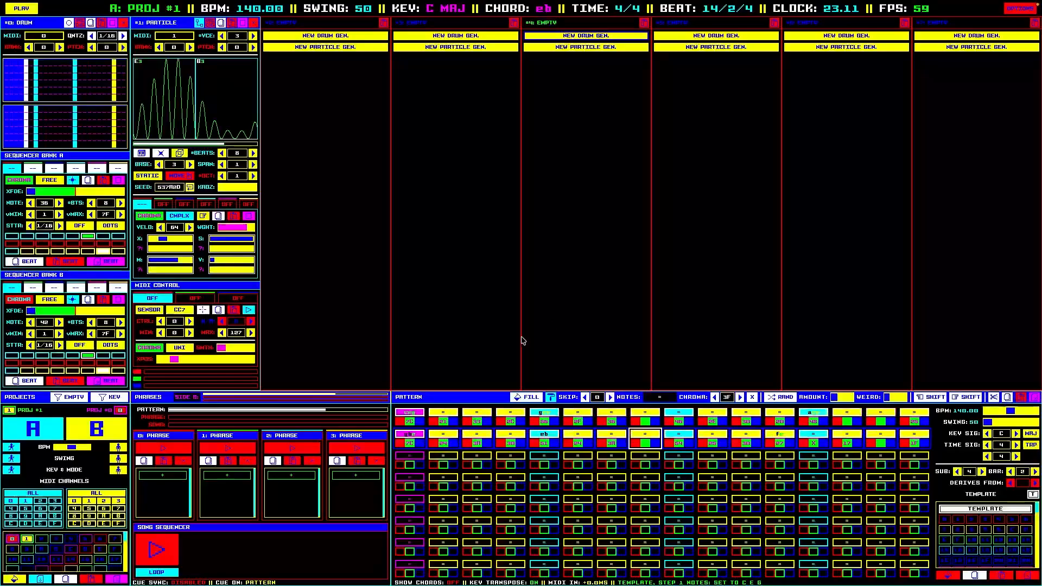
click(400, 423)
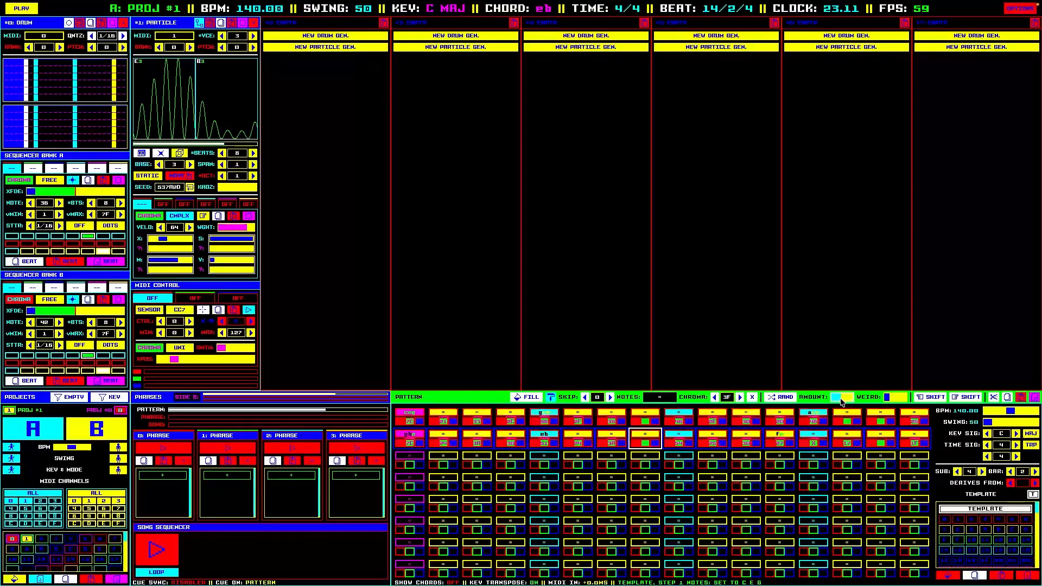
click(787, 401)
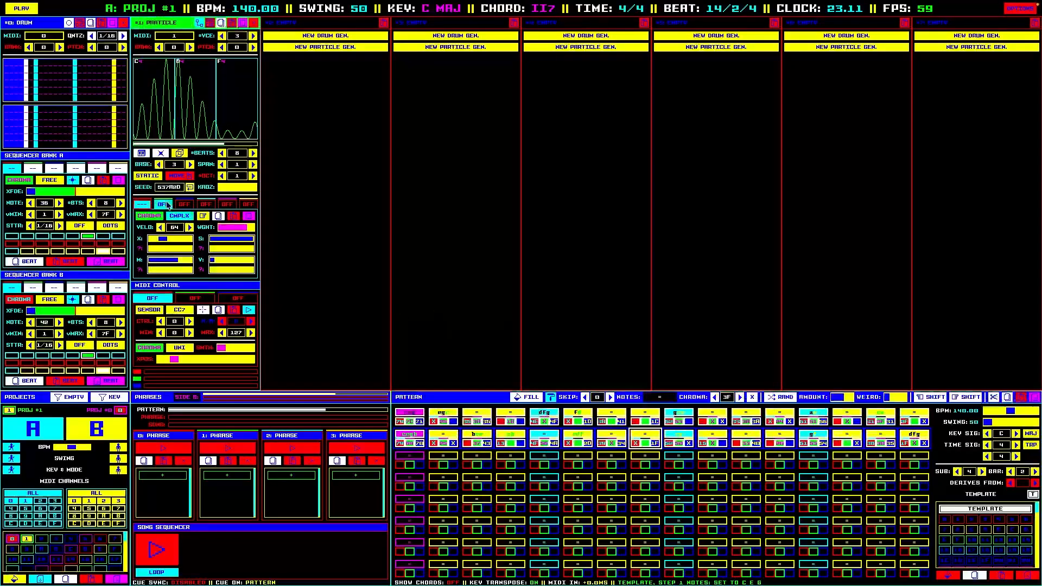
Activate particles 2 and 3 in the particle generator.
click(184, 204)
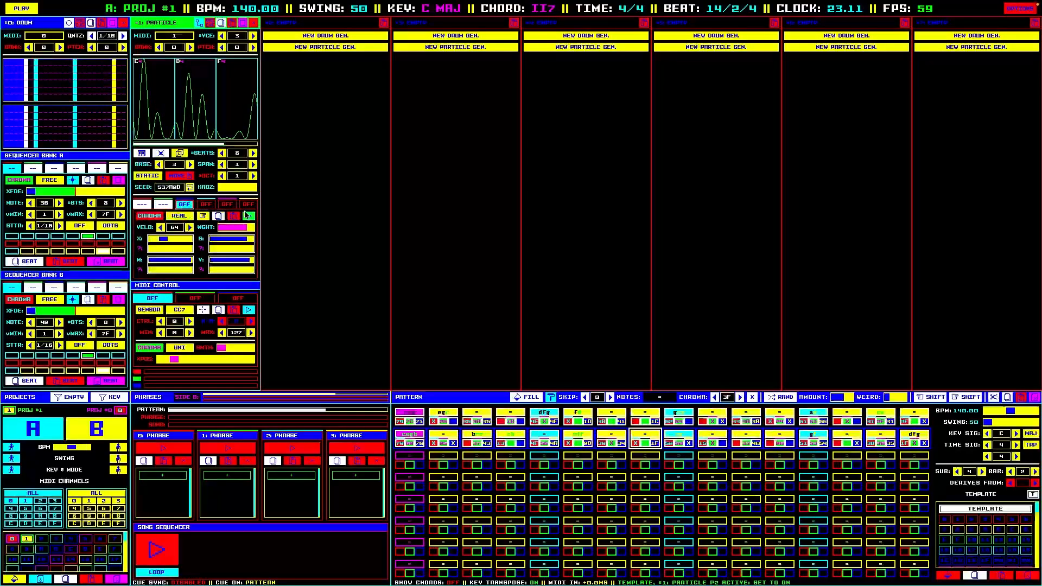
click(185, 204)
Set particle 2's chroma to blue and its X position to 1.97 while the pattern plays.
click(163, 204)
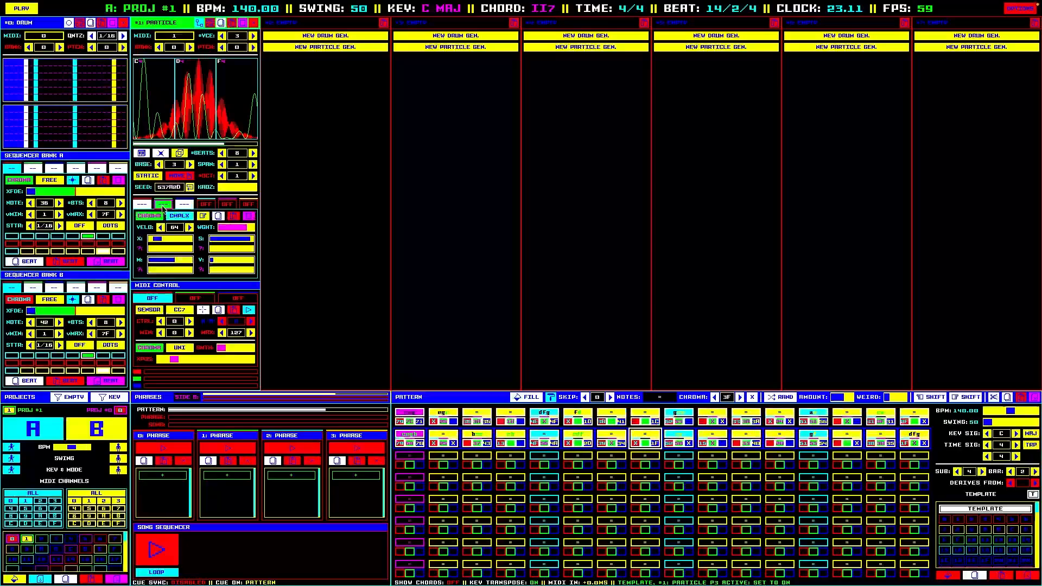
click(156, 215)
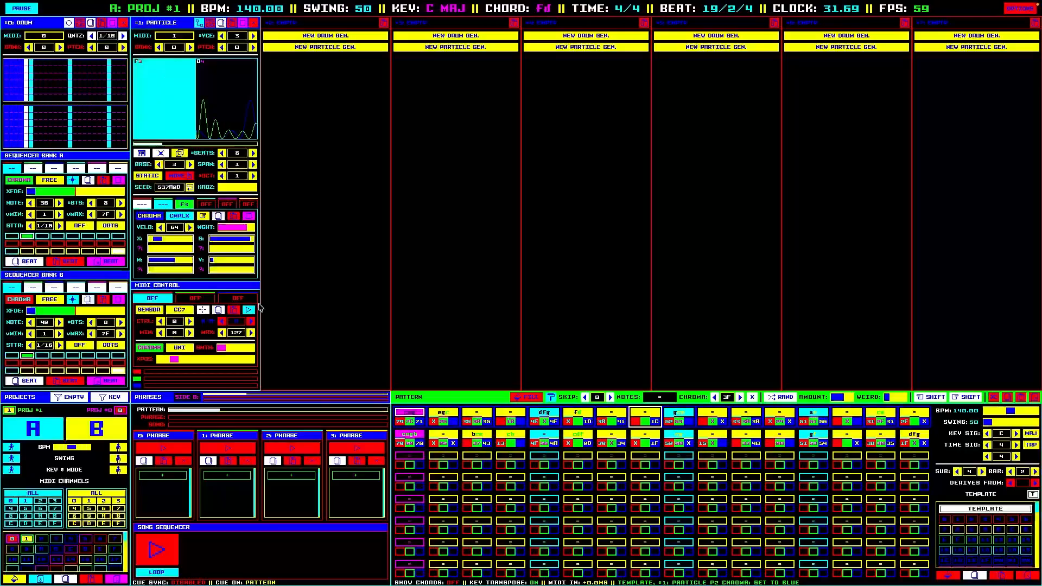
drag(157, 238, 182, 240)
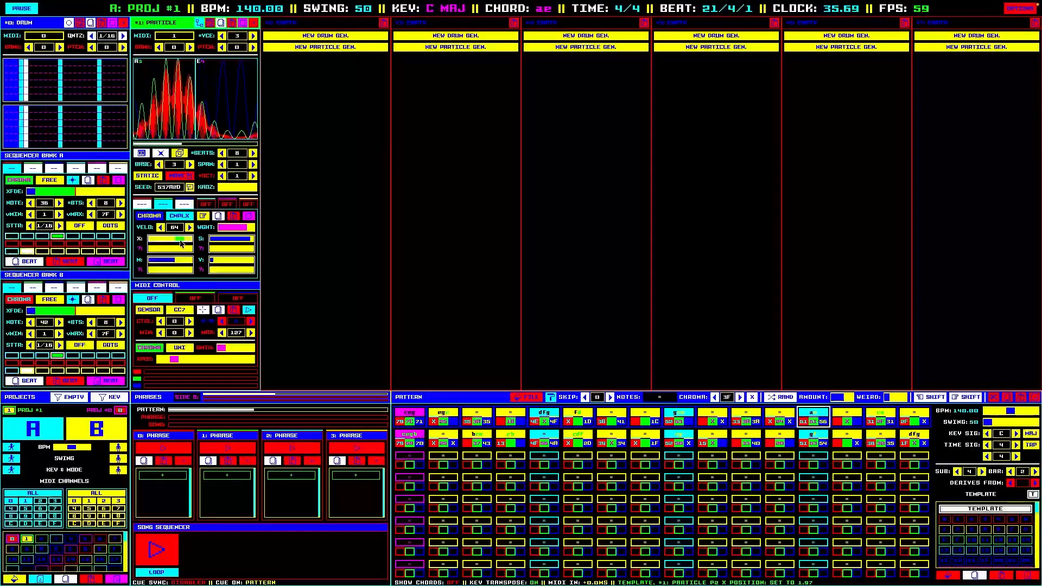
Stop playback, change the pattern's key to A minor and randomize the steps of the first two pattern rows.
key(space)
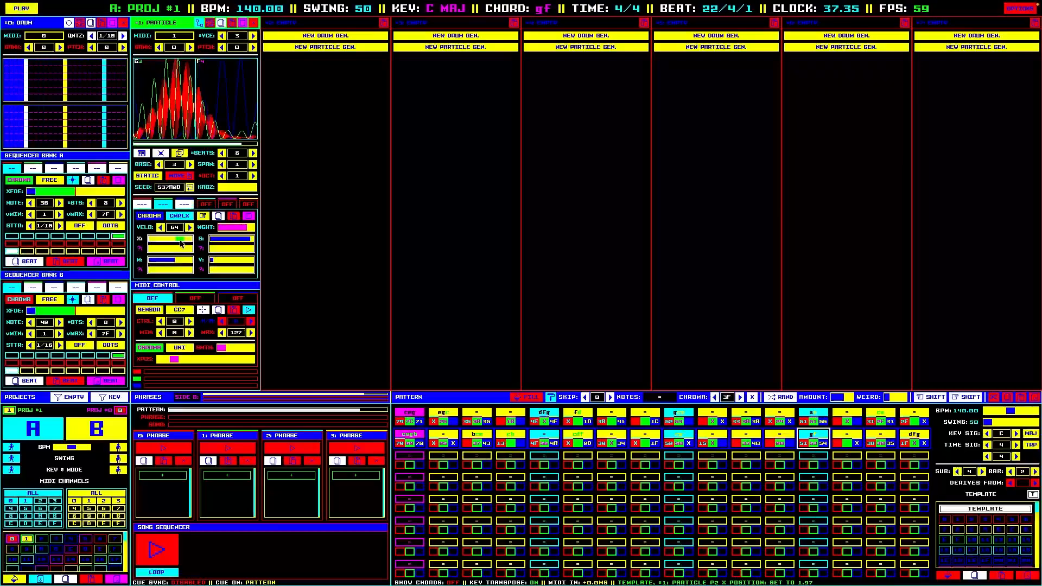
click(1003, 435)
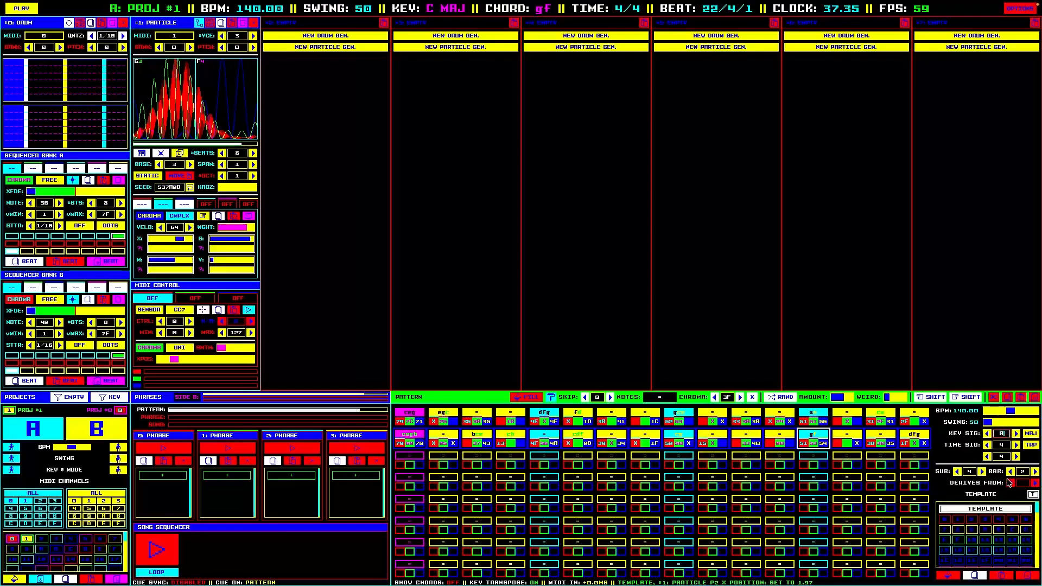
click(1032, 435)
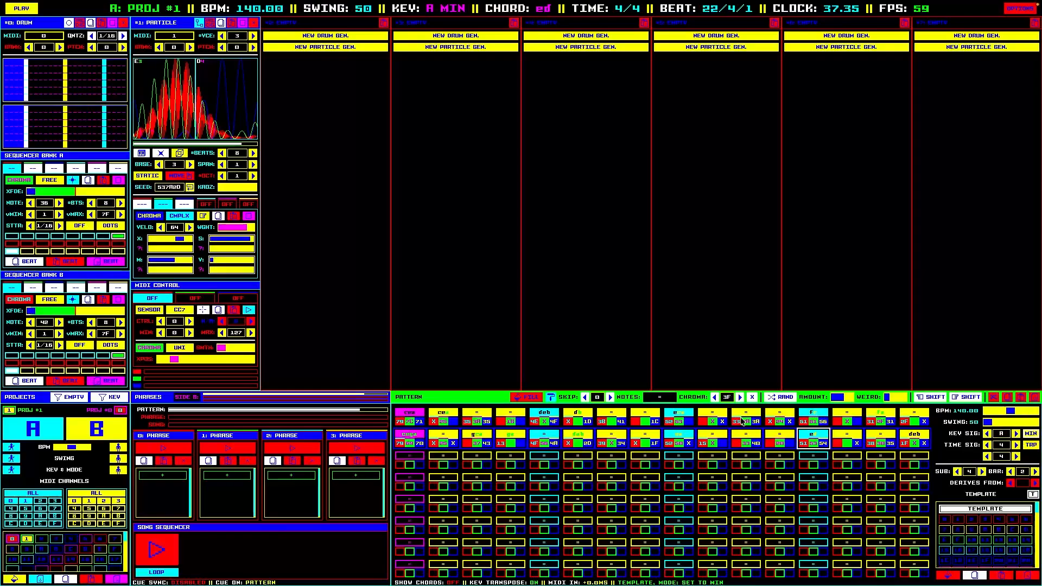
click(780, 400)
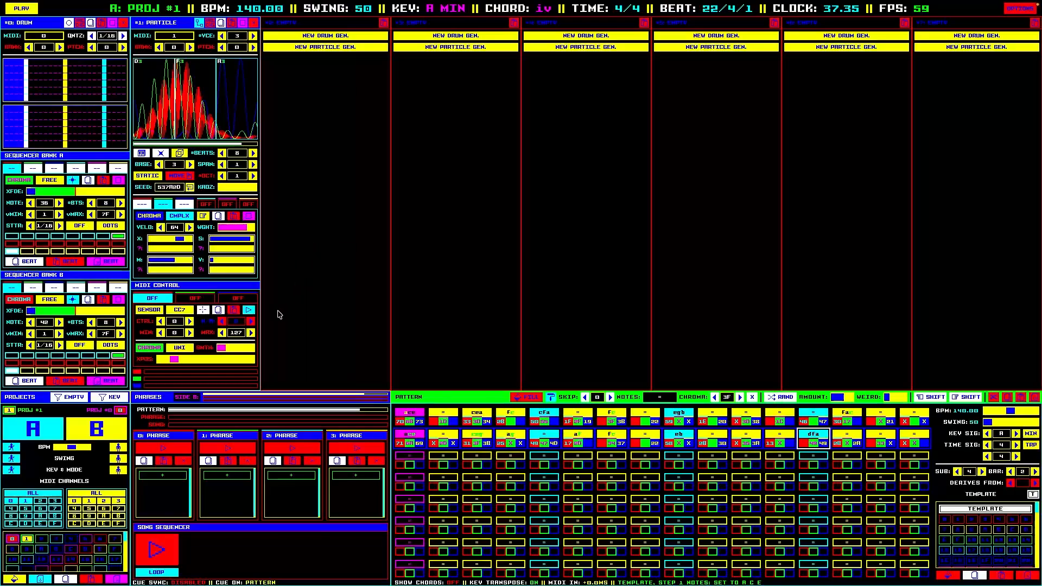
Set particle 1's X position to 1.12 in the first particle generator, play the pattern, then stop and return to the start.
drag(183, 239, 178, 241)
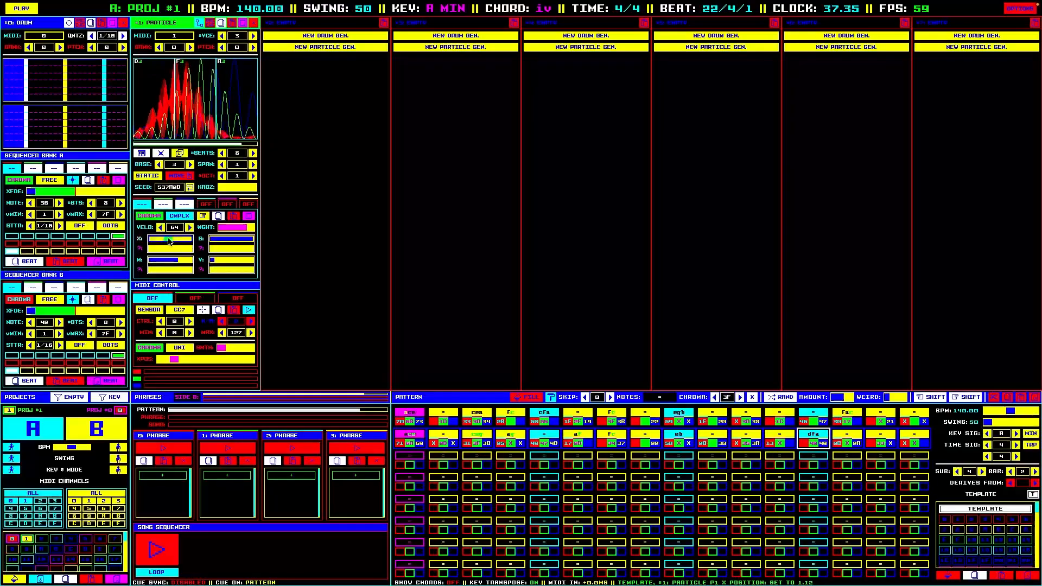
key(space)
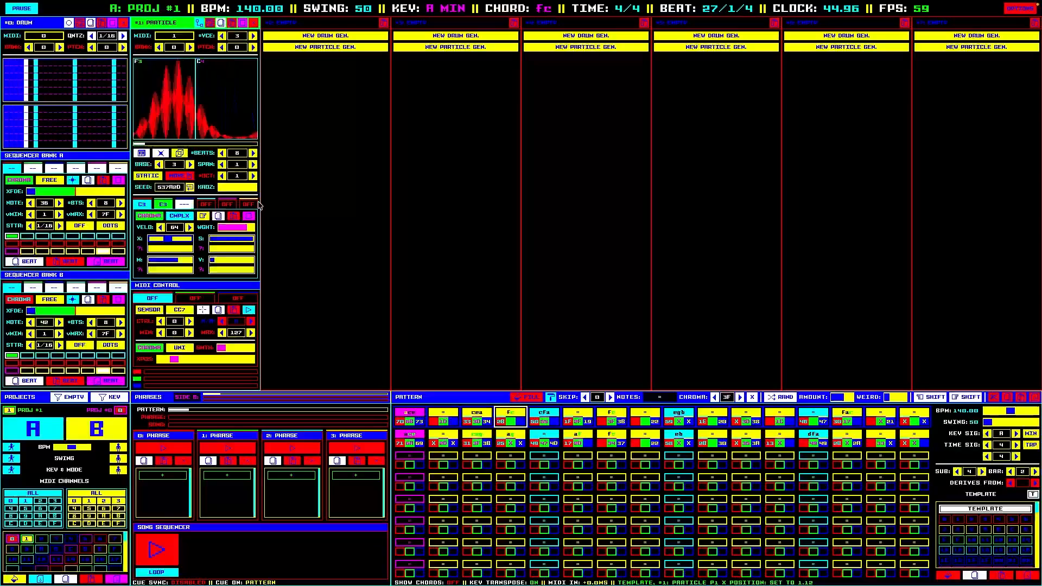
key(space)
key(Return)
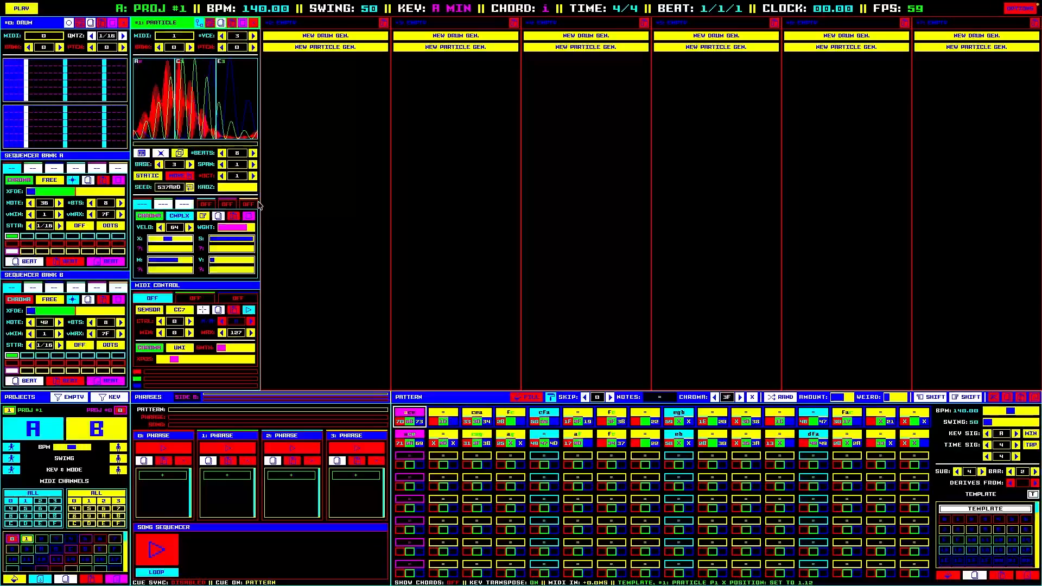
Add a second particle generator and set its particle 1 X position to 1.11 with the pattern playing.
click(323, 48)
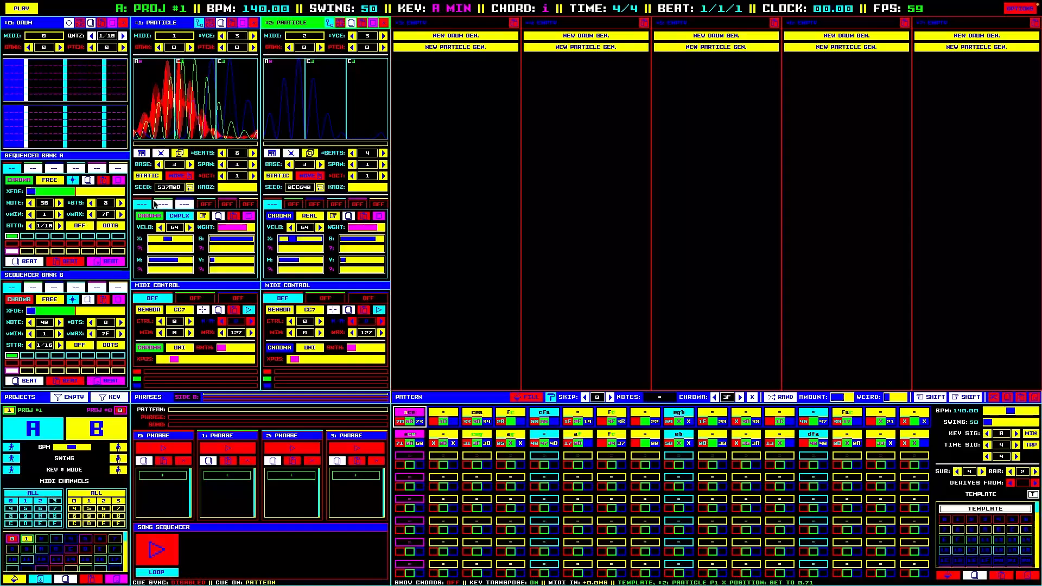
key(space)
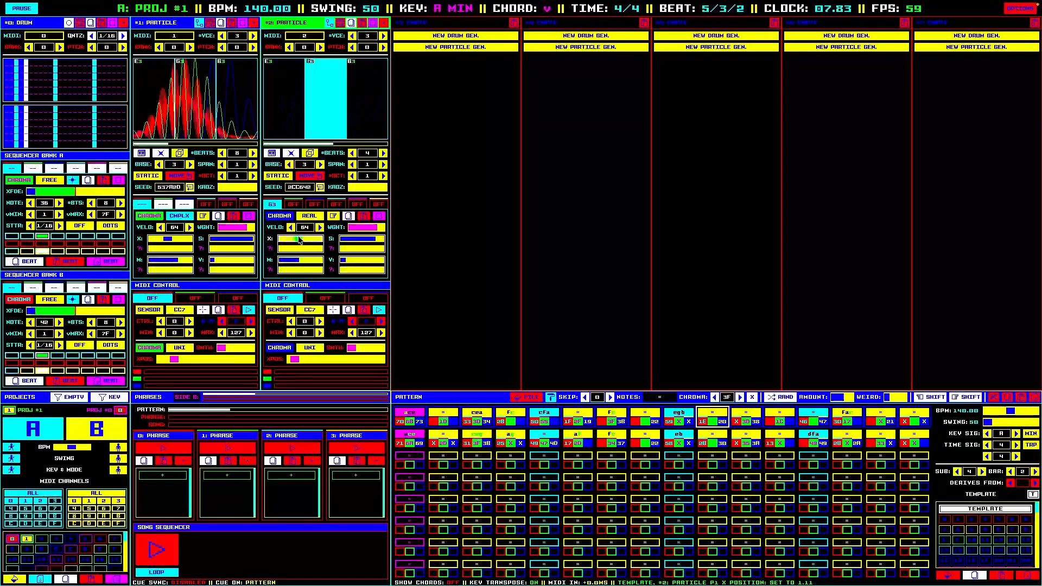
Add a third particle generator with particle 1 set to red chroma and real mode, and activate particle 2 with green chroma.
click(456, 47)
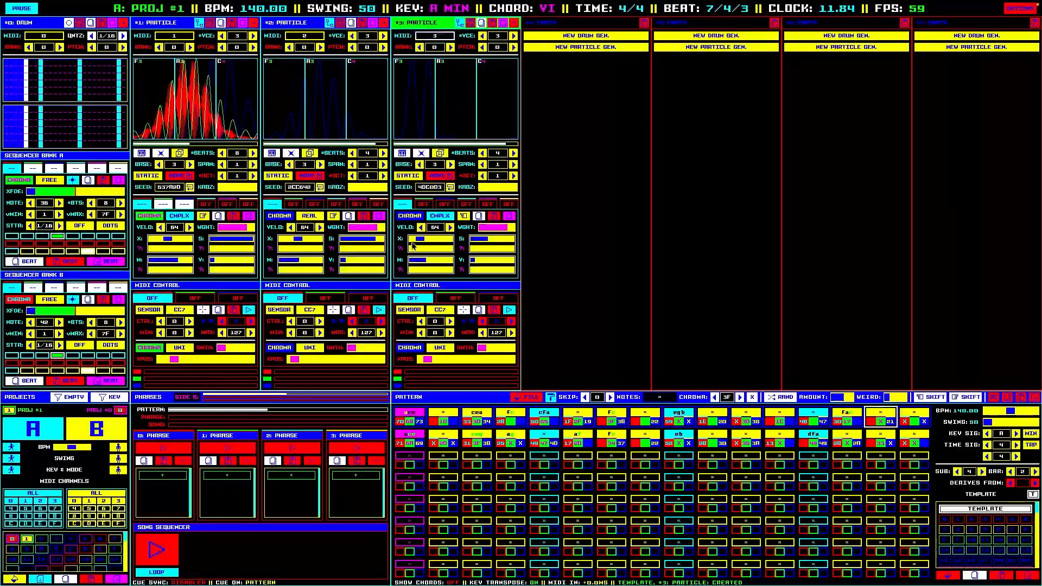
click(410, 216)
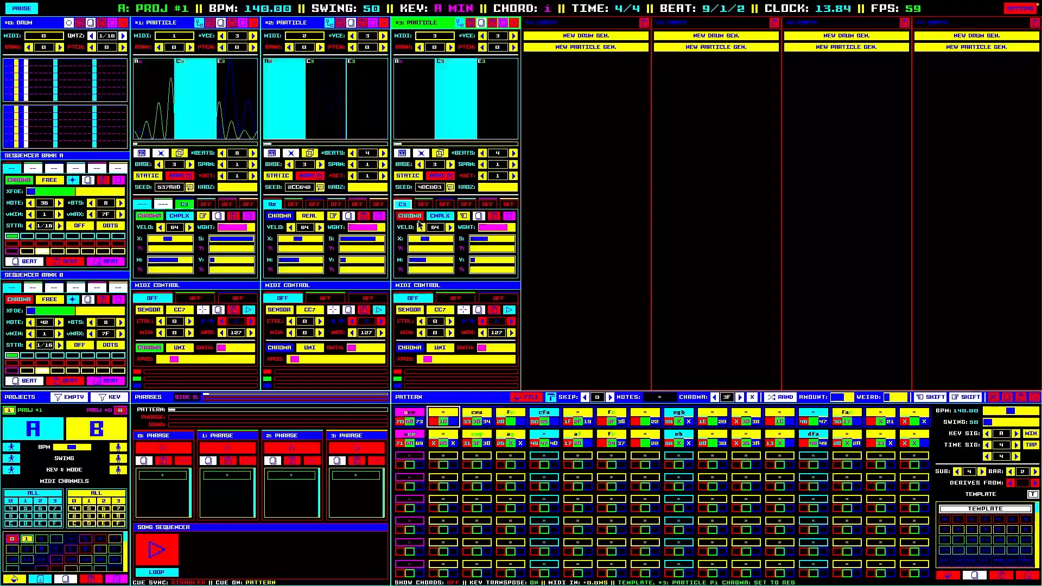
click(439, 215)
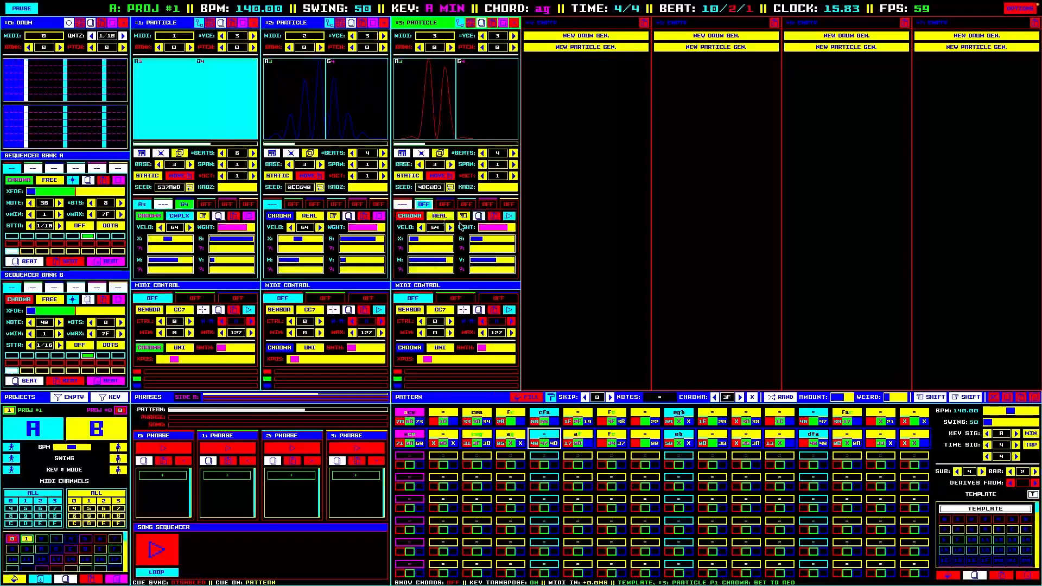
click(511, 217)
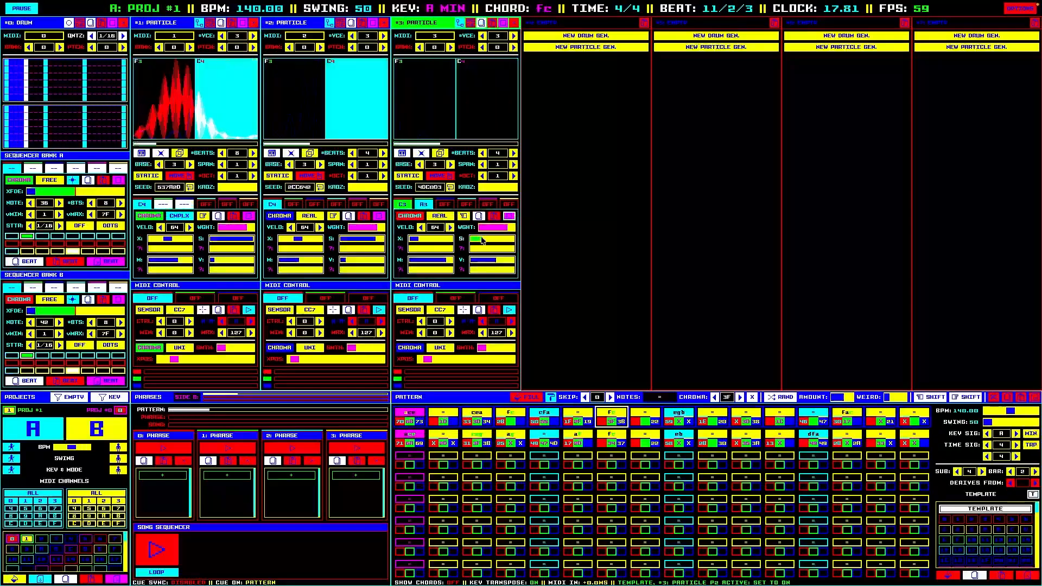
click(419, 217)
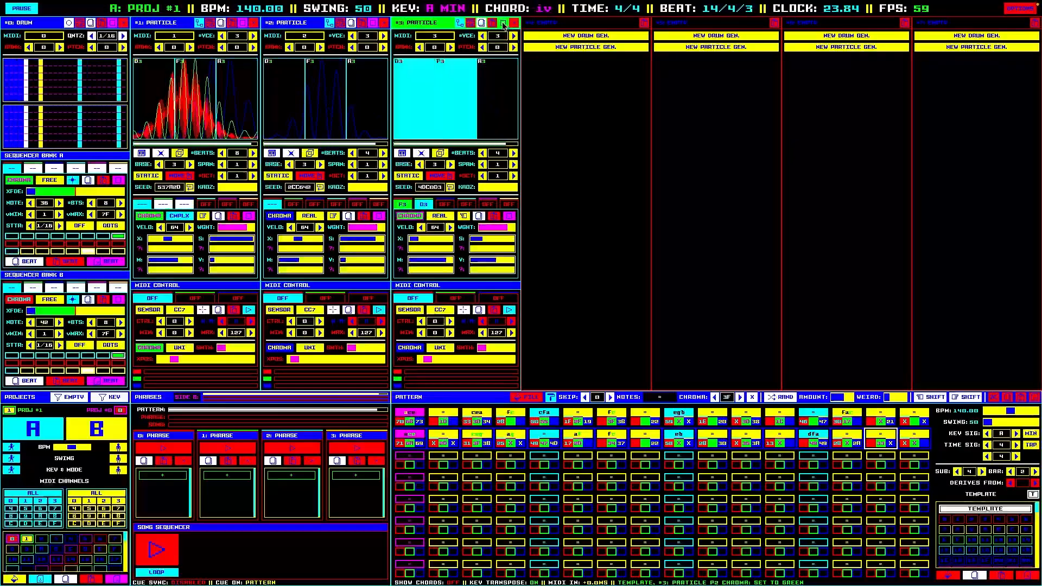
Mute particle generators 1 and 3 and add a fourth with one voice and its particle 1 X position at 0.60.
click(243, 24)
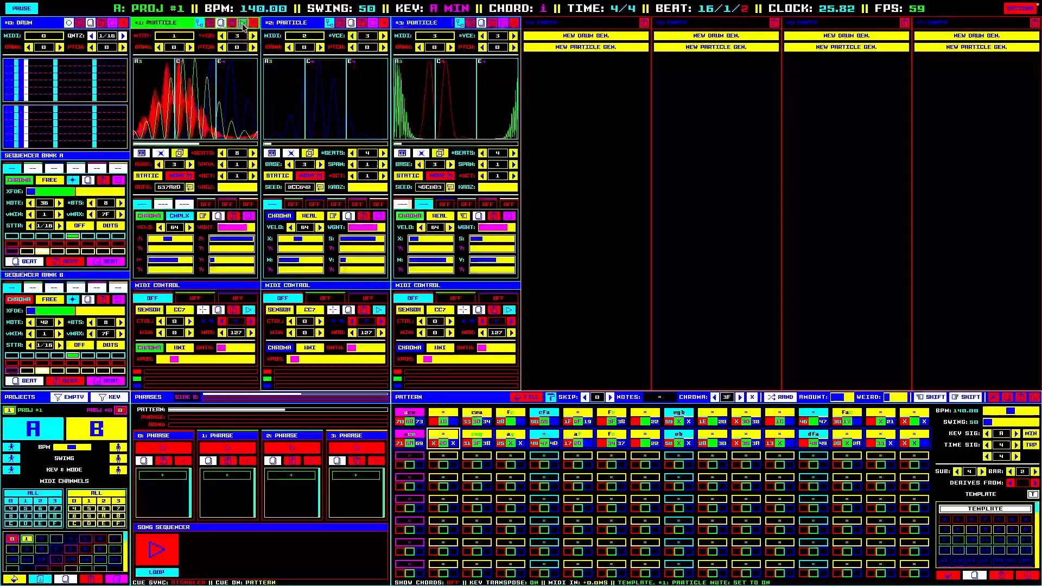
click(605, 47)
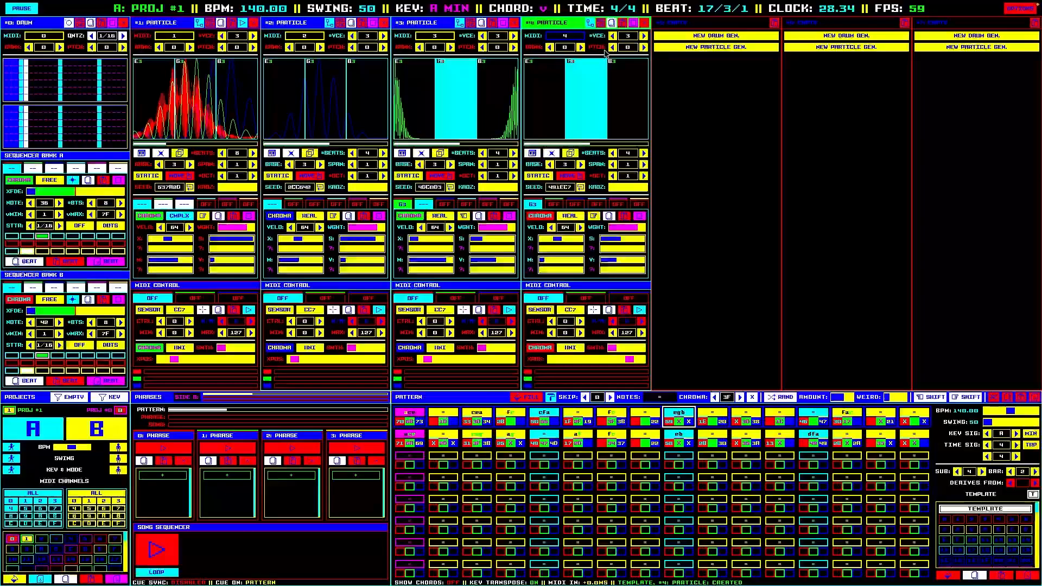
click(560, 242)
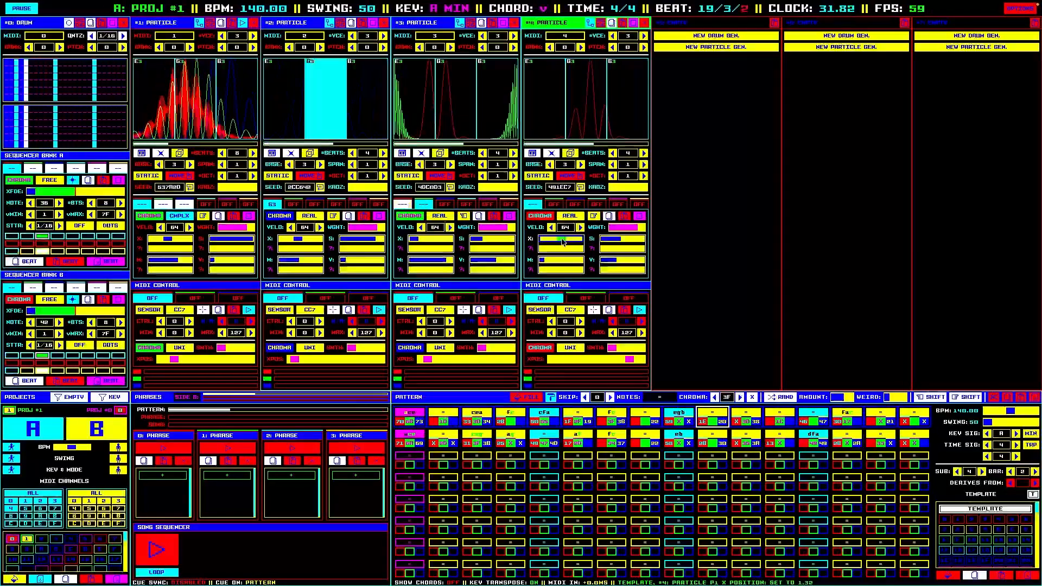
drag(560, 242, 551, 240)
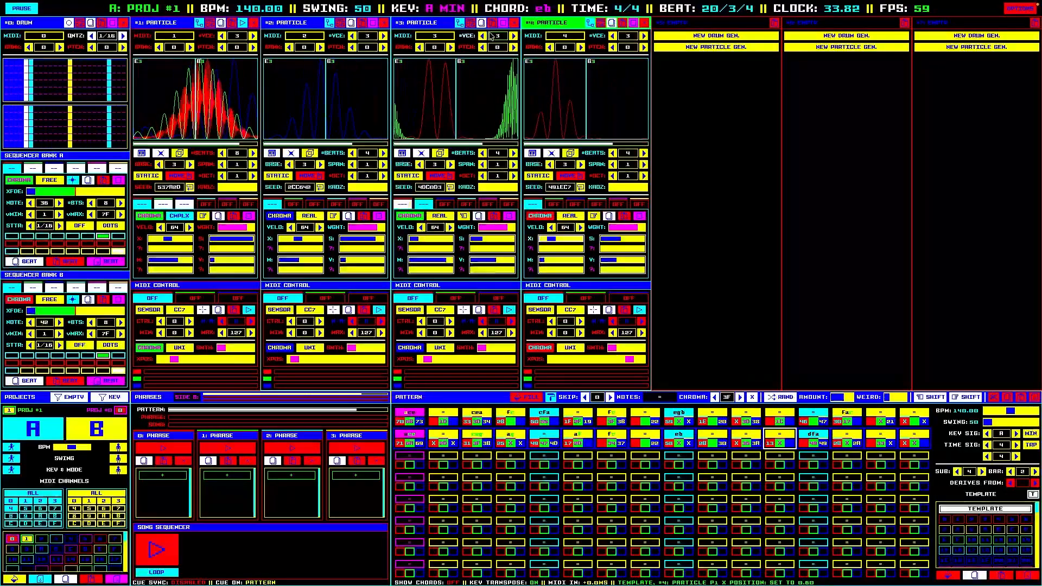
click(502, 23)
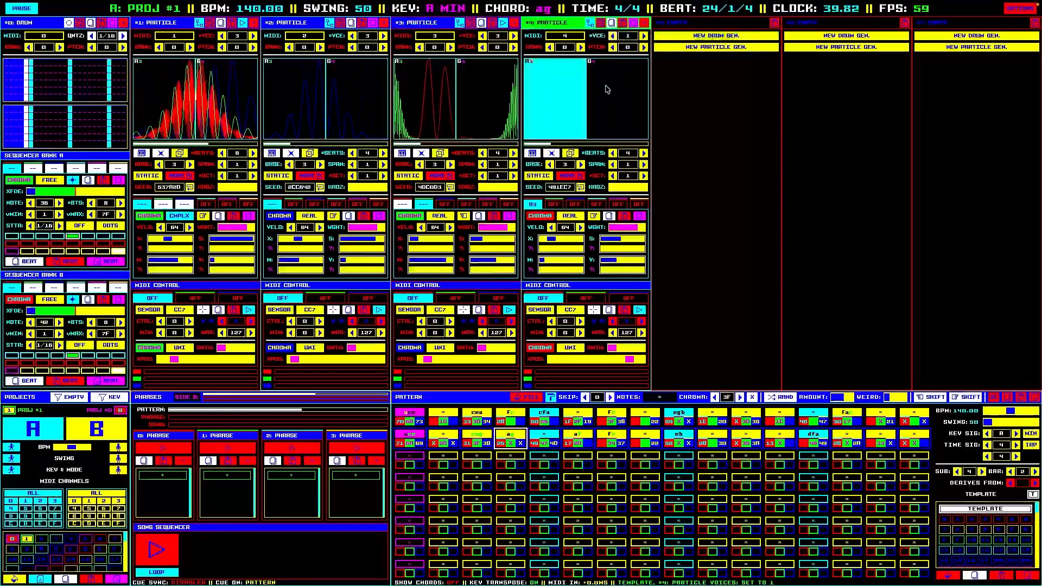
Activate particles 2 and 3 in the fourth particle generator and set particle 3's chroma to blue.
click(558, 206)
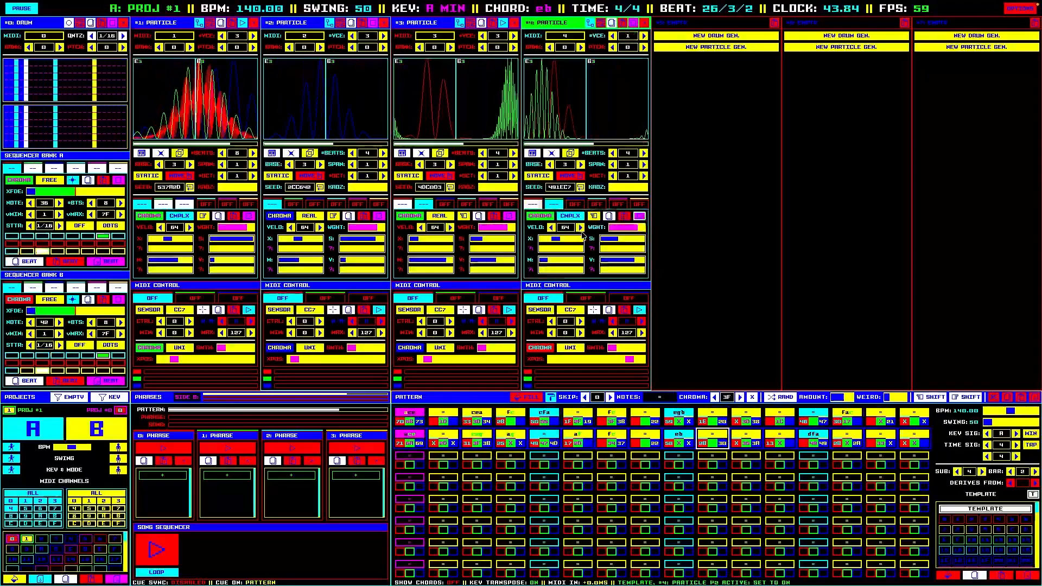
click(576, 206)
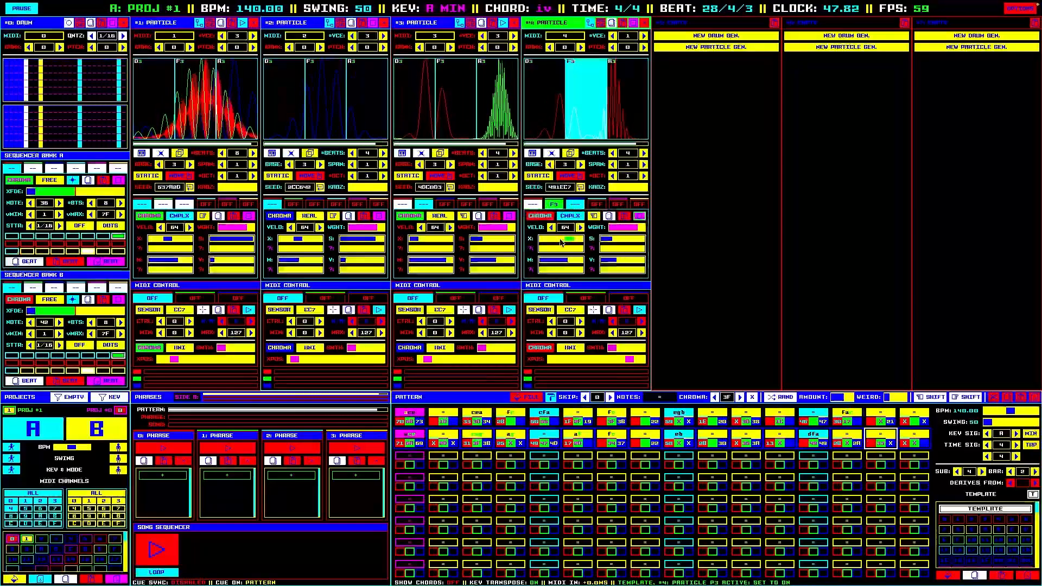
click(542, 217)
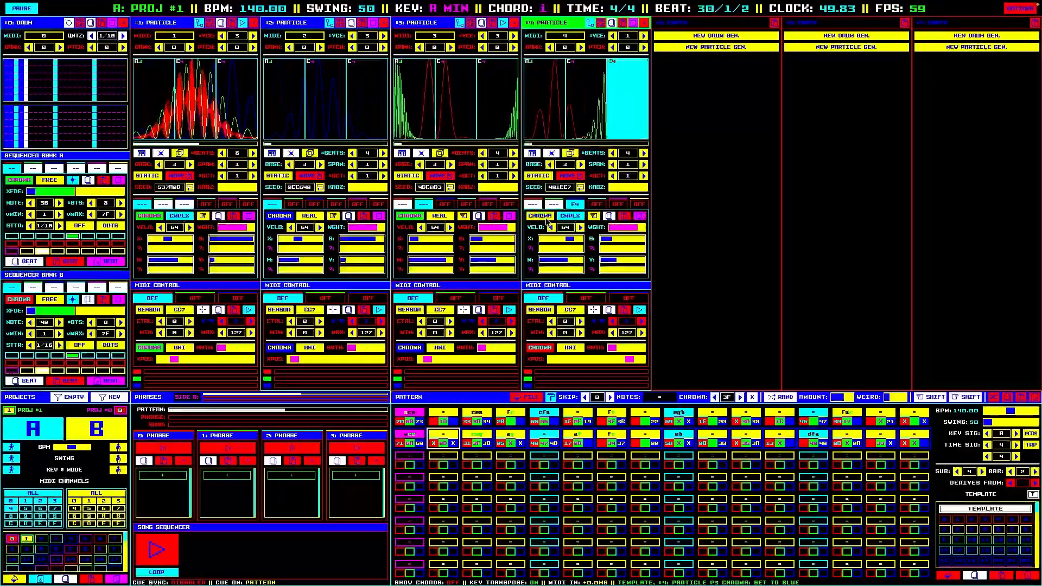
Set the fourth generator's octave span to 3 and particle 3's X position to 2.06, and generate a new seed.
click(644, 164)
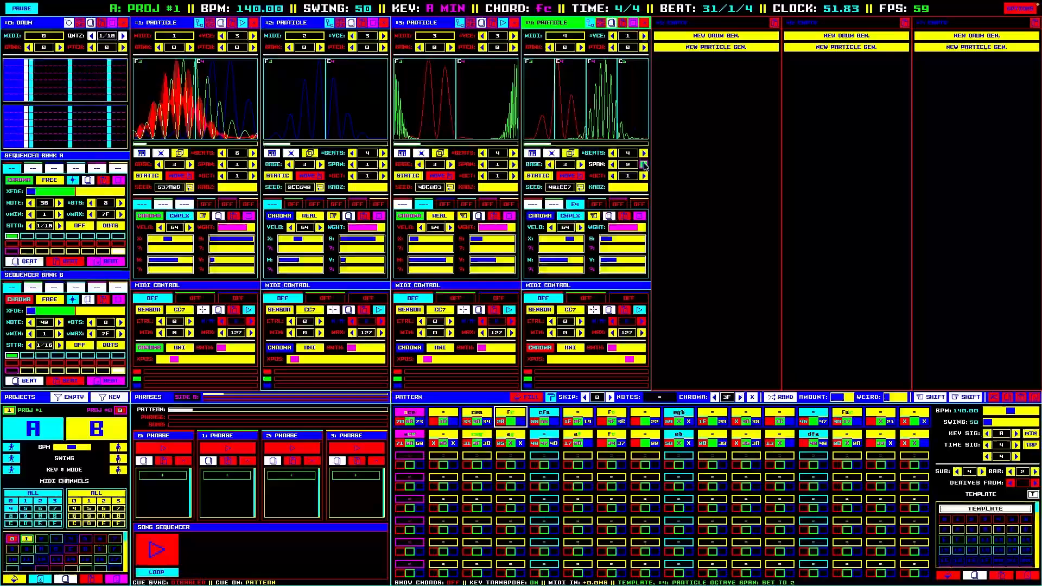
click(644, 164)
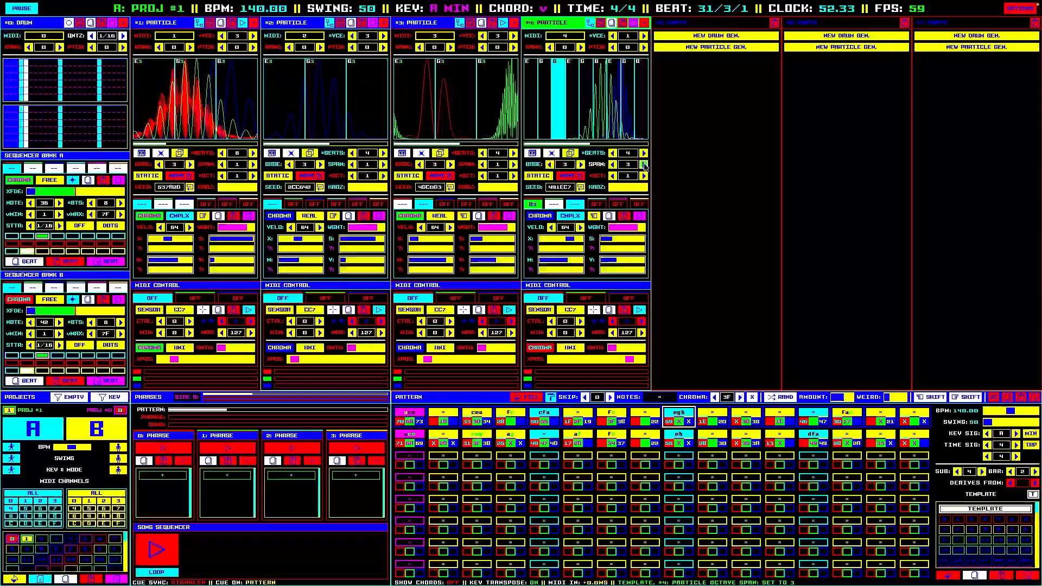
click(573, 244)
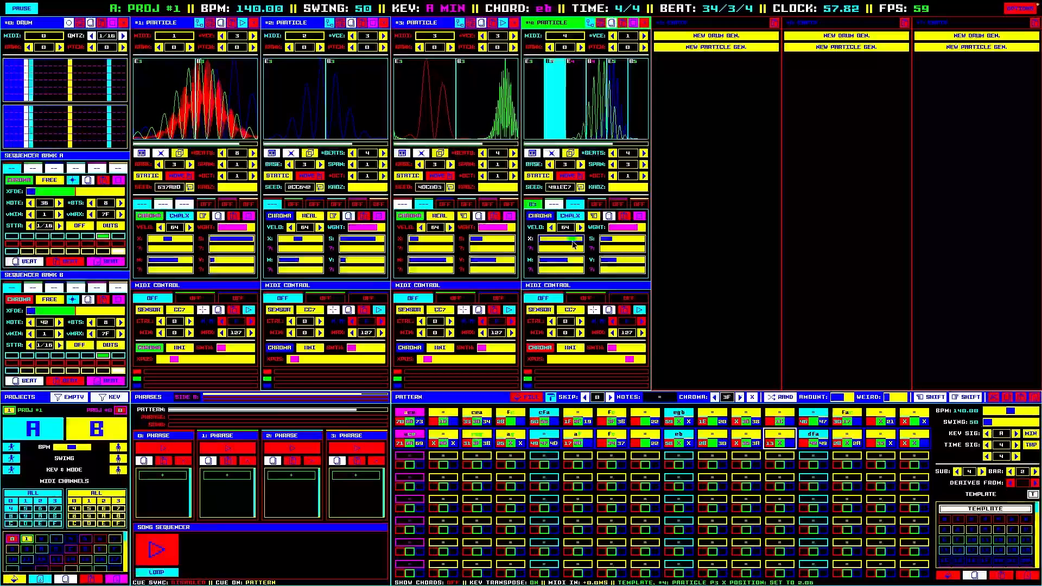
click(581, 187)
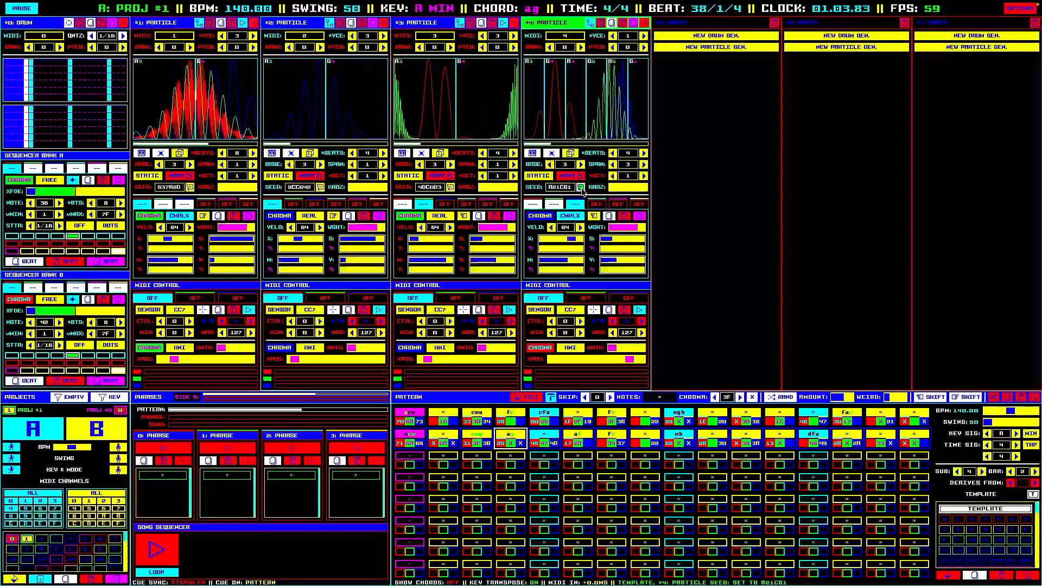
Stop playback, open the drum generator's step sequencer and fill both kick rows every 1/4 at velocity 64, then resume playing.
key(space)
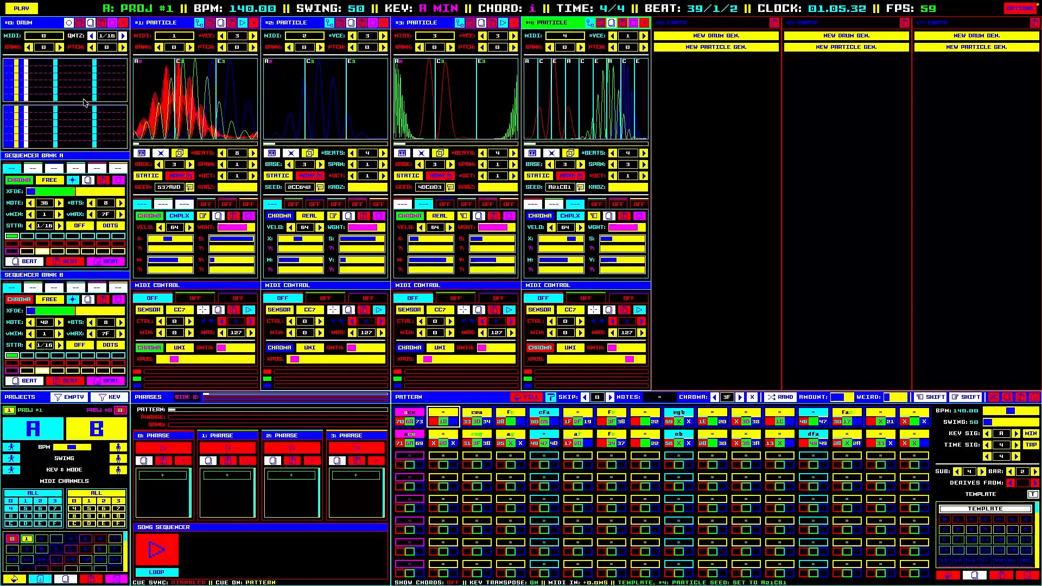
click(90, 23)
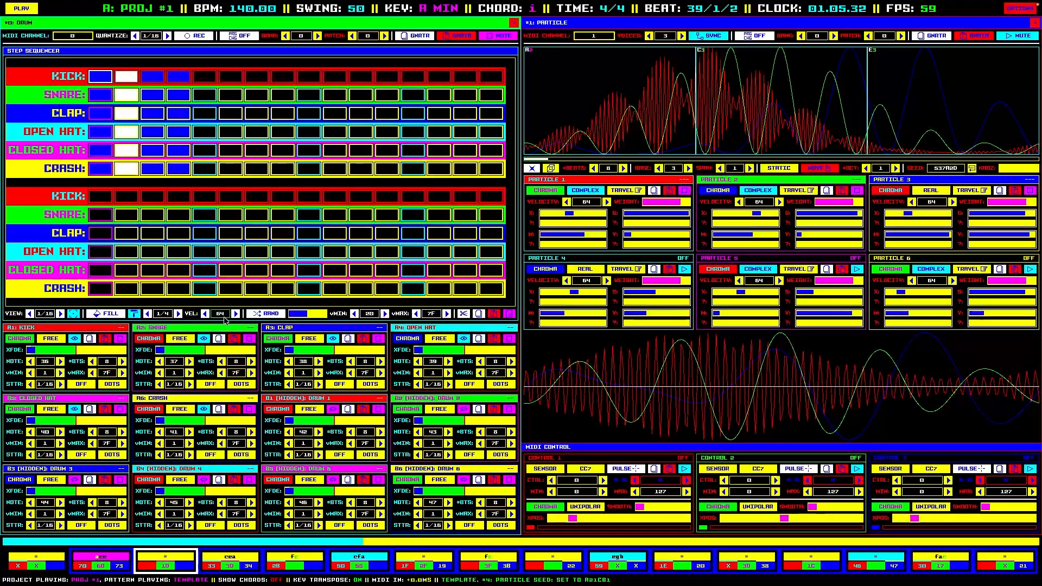
click(113, 315)
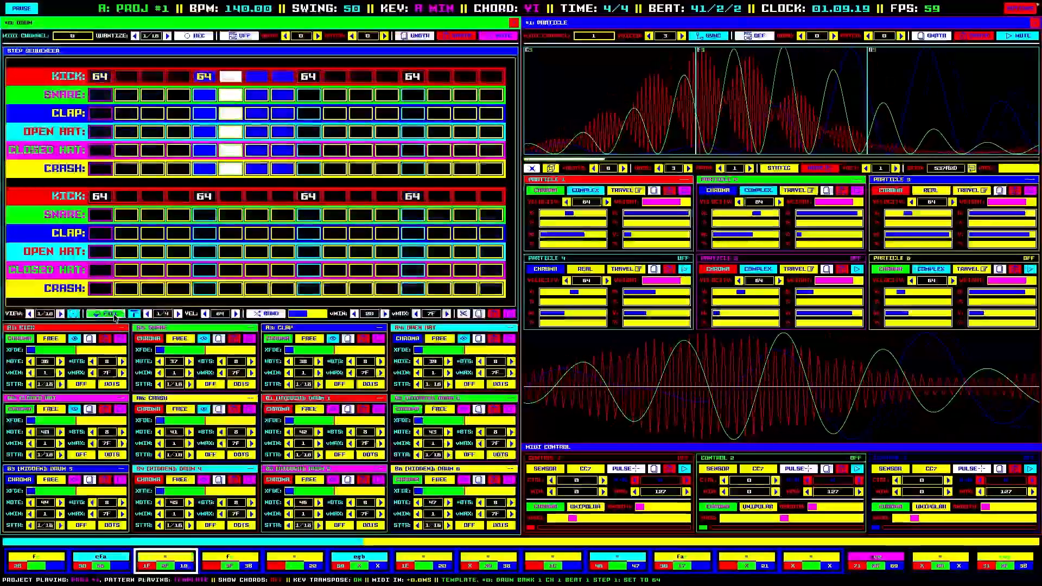
Return to the generator overview and unmute particle generators 3 and 1.
key(Escape)
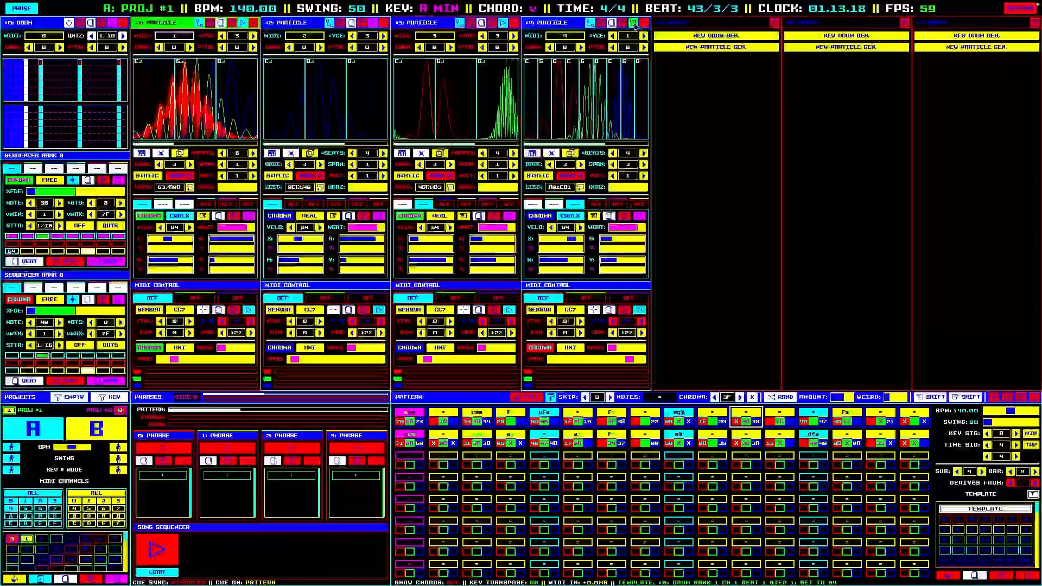
click(501, 23)
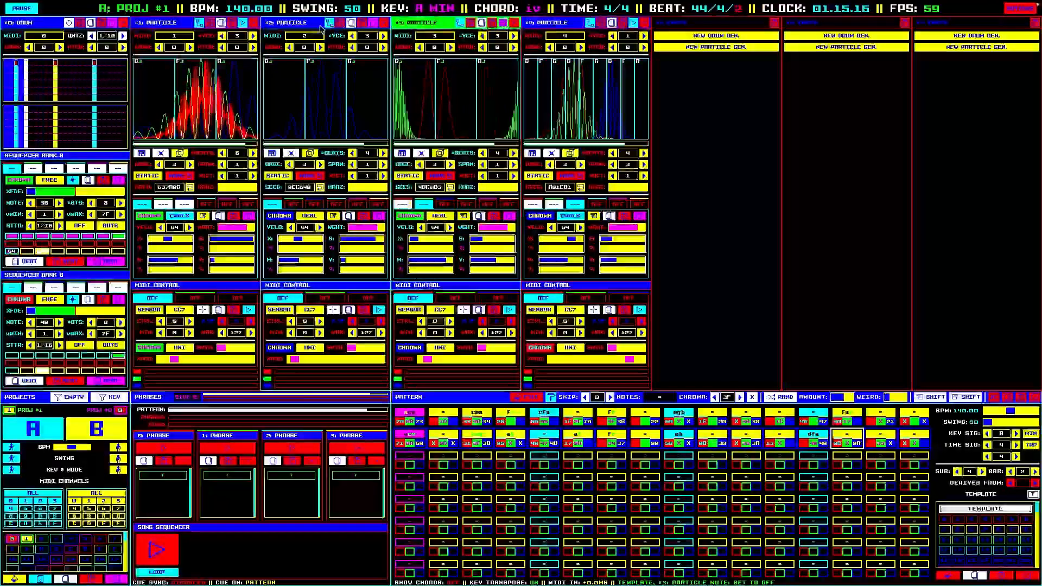
click(242, 23)
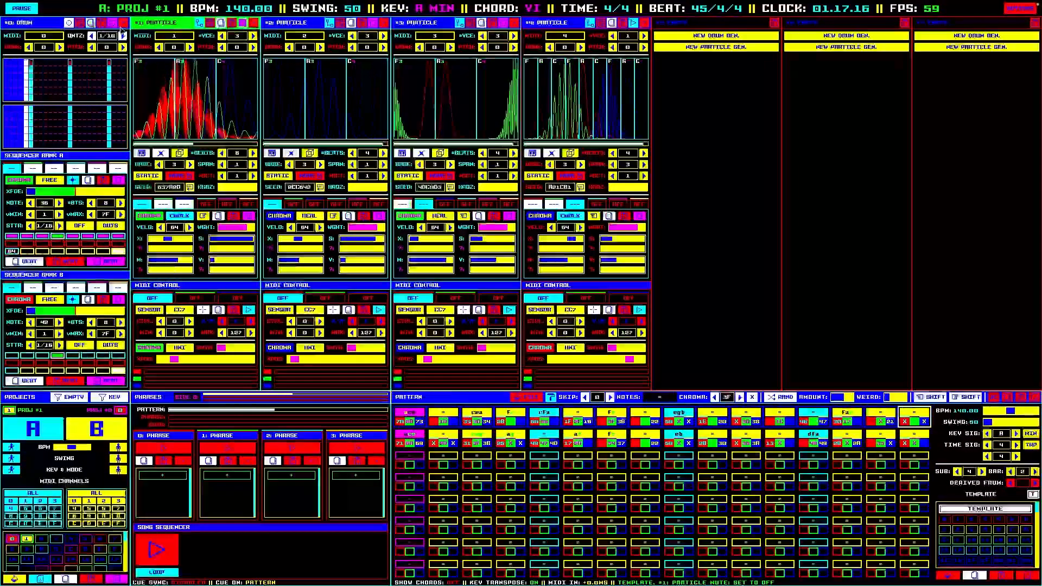
Randomize the closed hat steps in both drum banks, set the closed hat note to 42, and return to the overview.
key(Tab)
key(Tab)
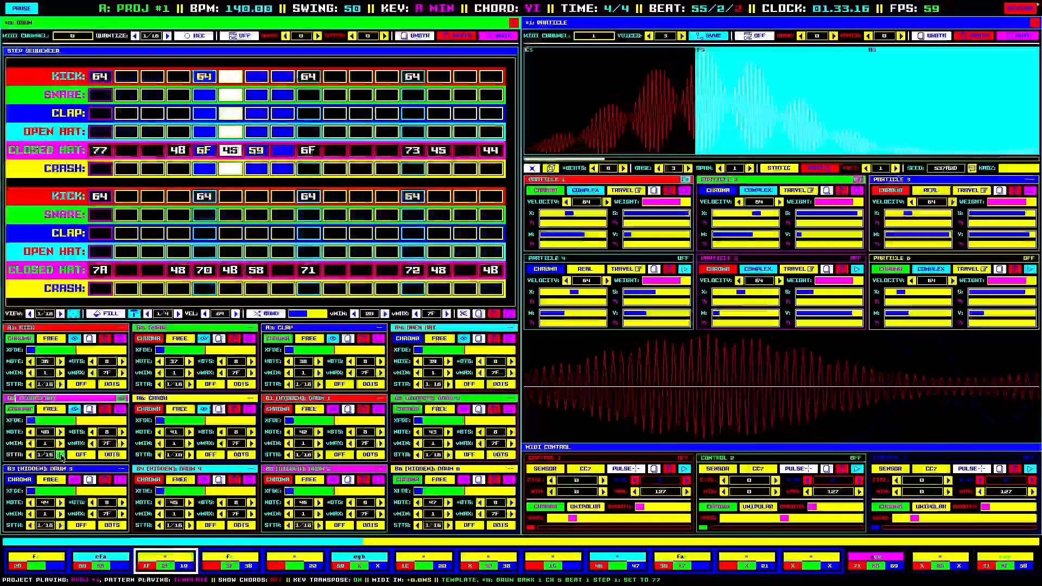
click(60, 432)
click(60, 432)
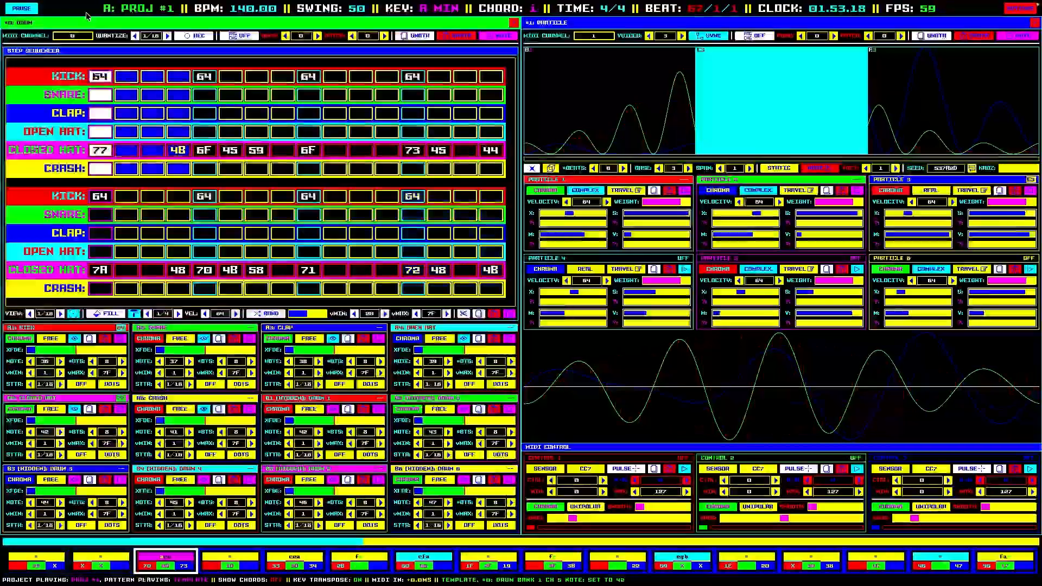
key(Tab)
key(Tab)
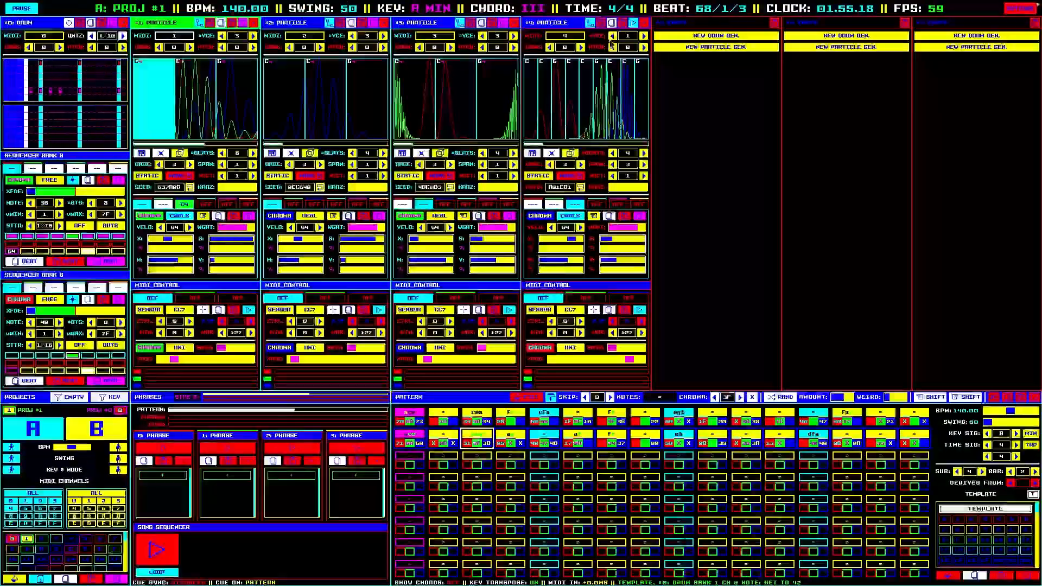
Stop playback, open a new pattern derived from the template in the first pattern slot, and return to the template.
key(space)
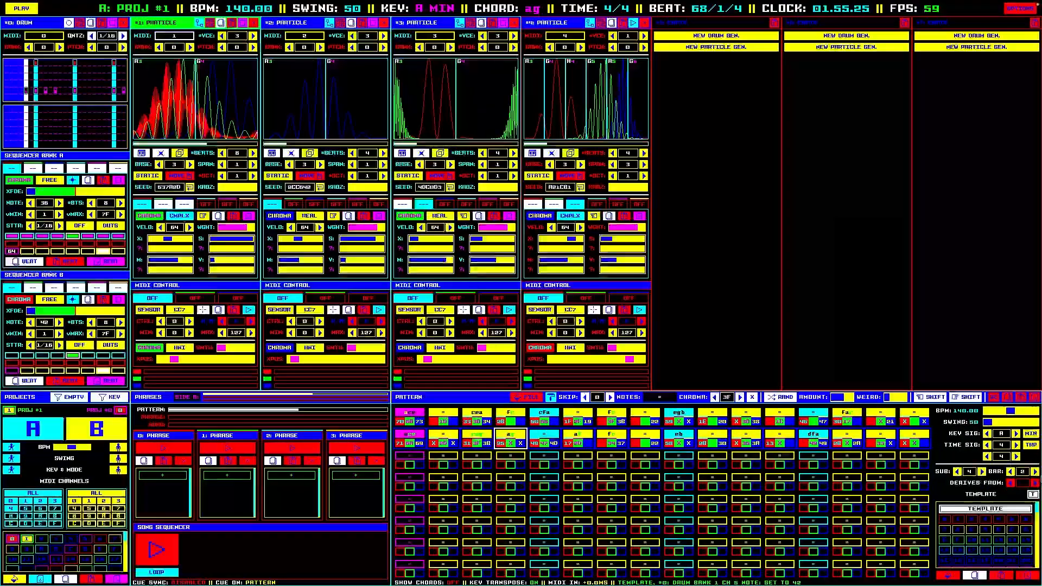
click(956, 520)
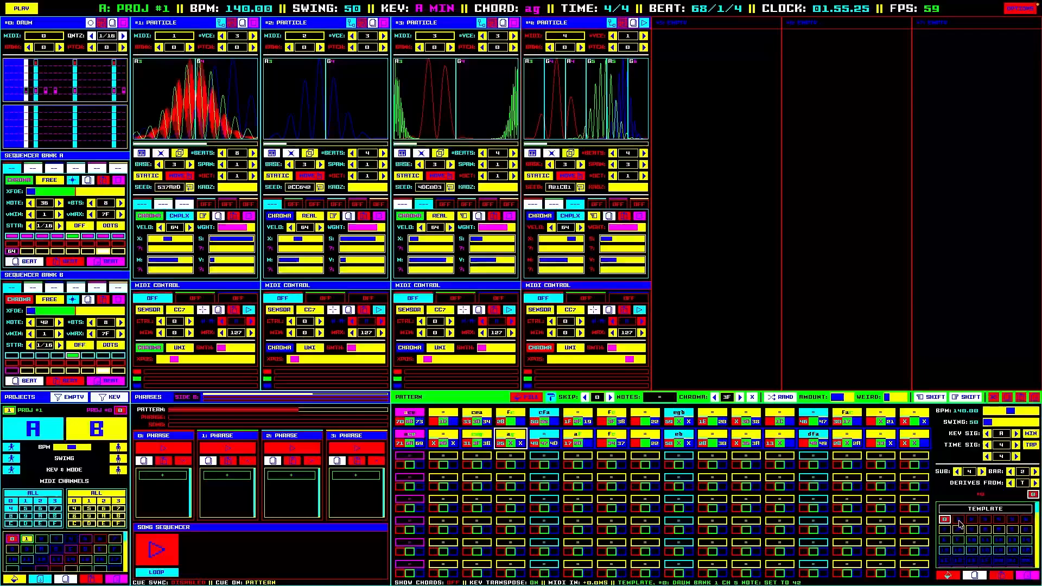
click(944, 519)
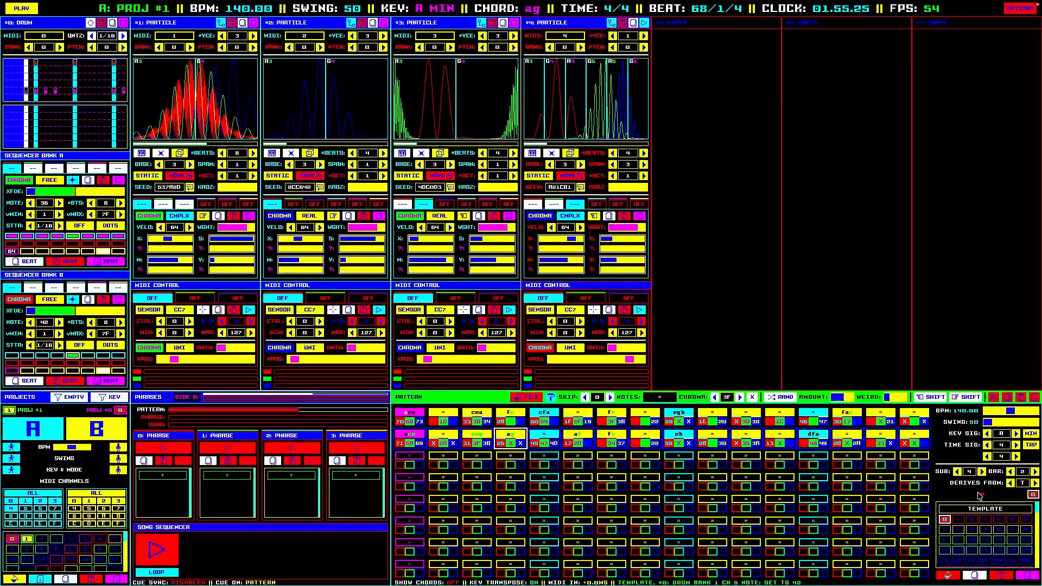
click(1023, 488)
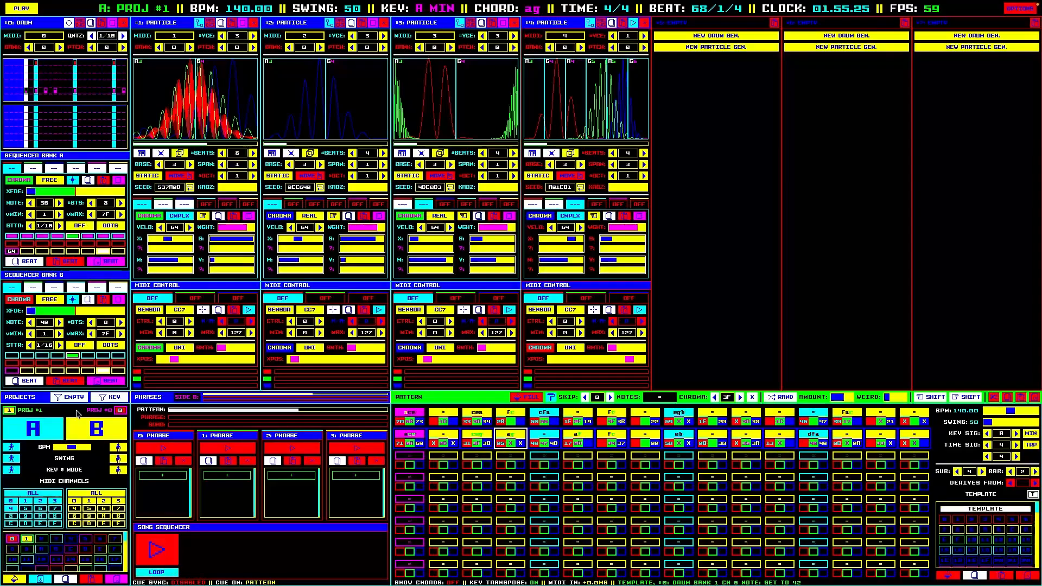
Switch back and forth between projects B and A to compare their generators and patterns, ending on project A.
click(86, 429)
click(46, 429)
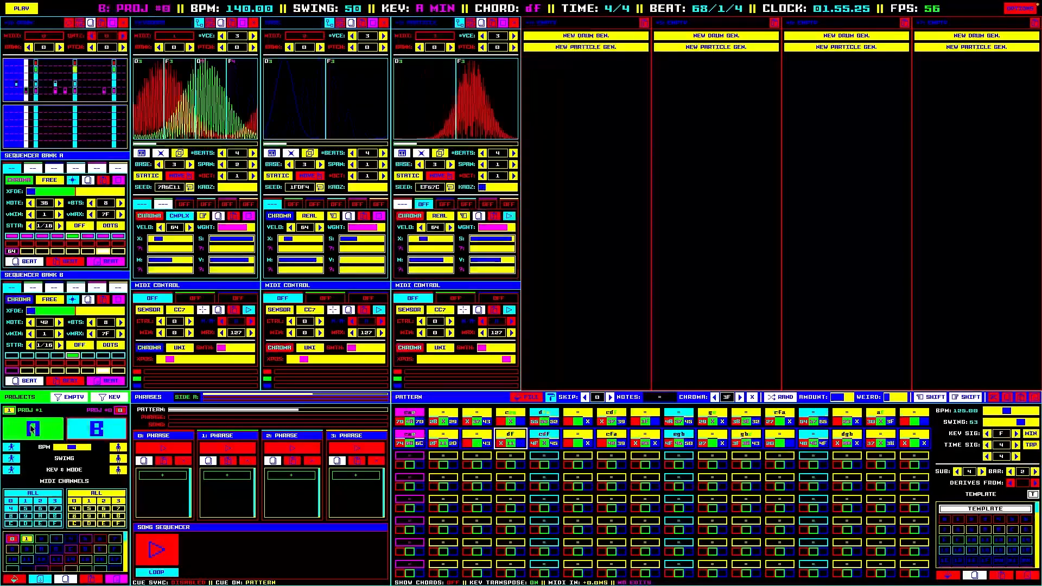
click(74, 428)
click(56, 428)
click(73, 428)
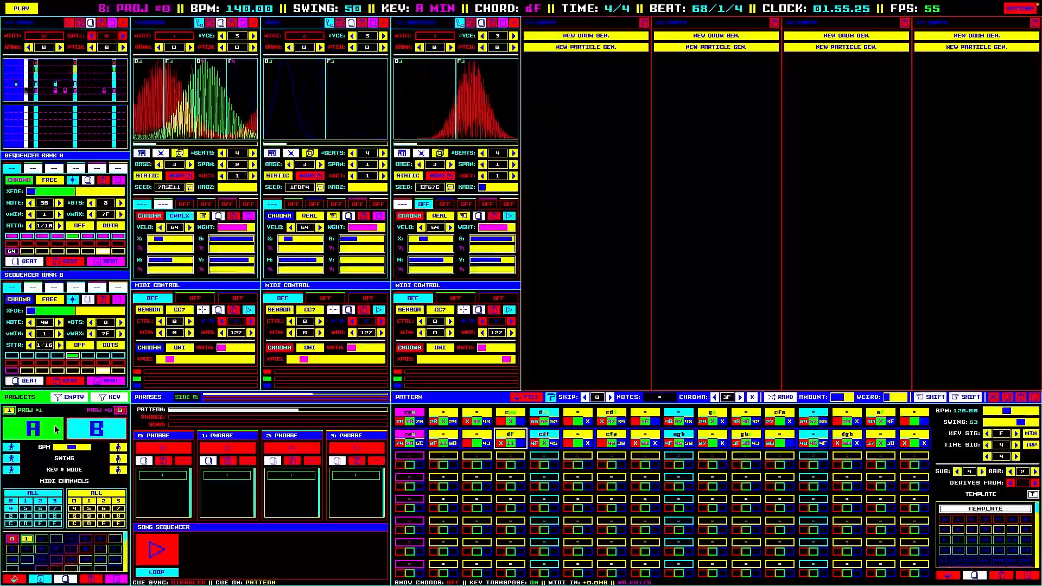
click(57, 428)
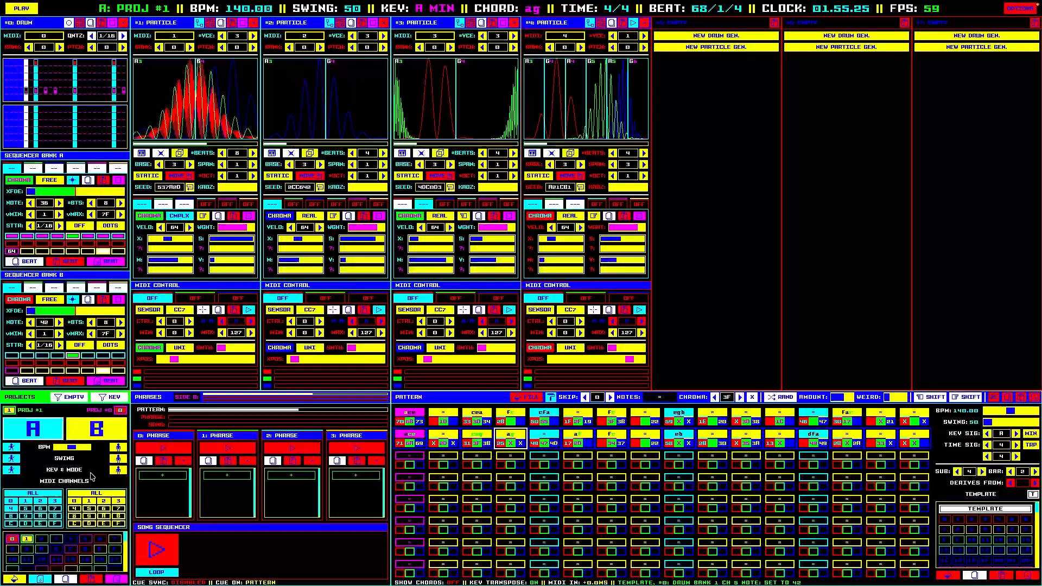